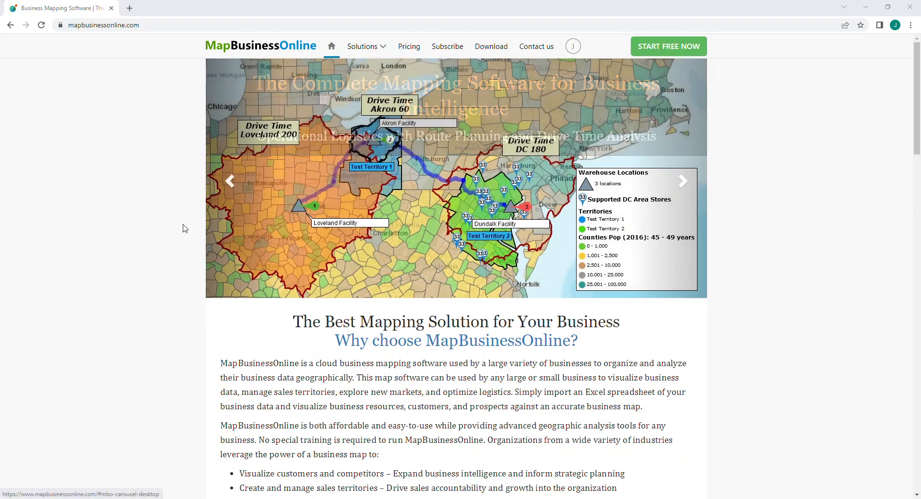
- Look over the MapBusinessOnline home page, including the featured solutions, business listings and customer testimonials
key(ctrl)
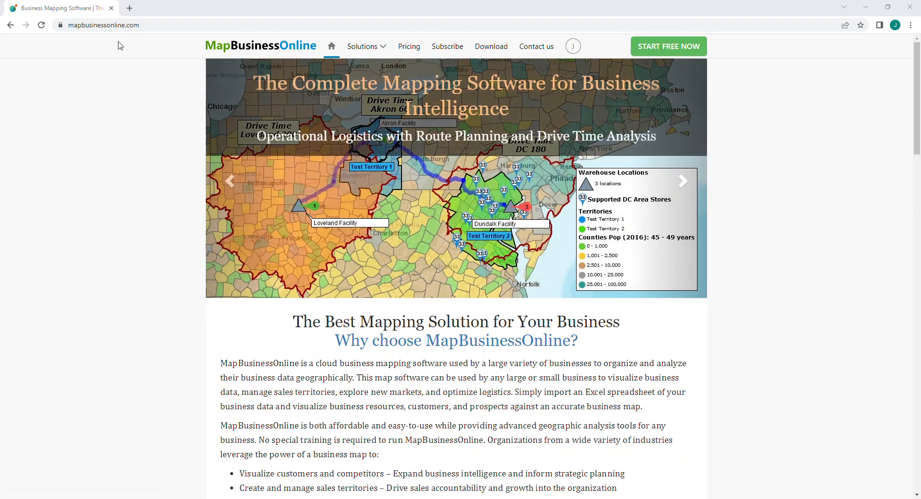
click(351, 50)
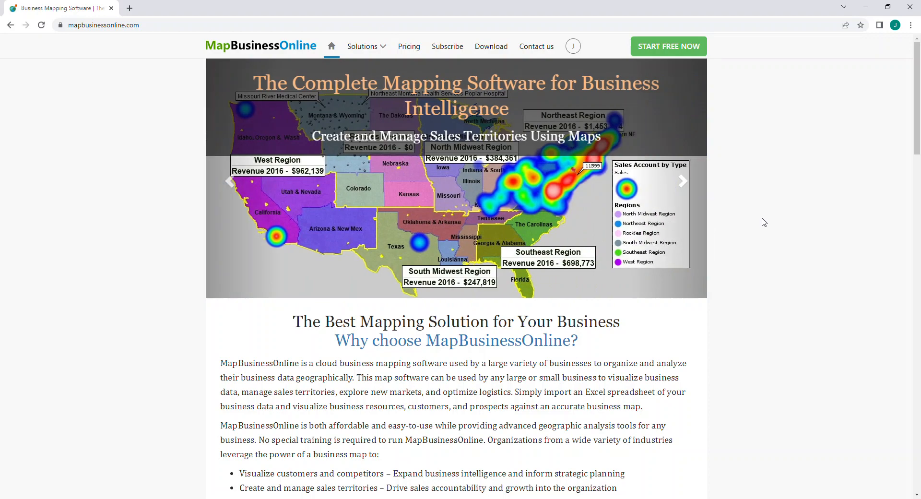
scroll(764, 223, down, 3)
scroll(764, 222, down, 6)
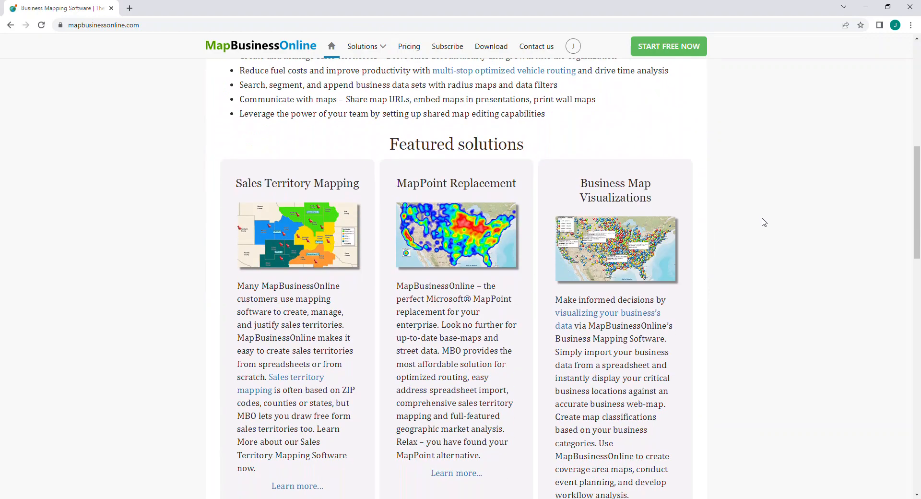
scroll(763, 222, down, 2)
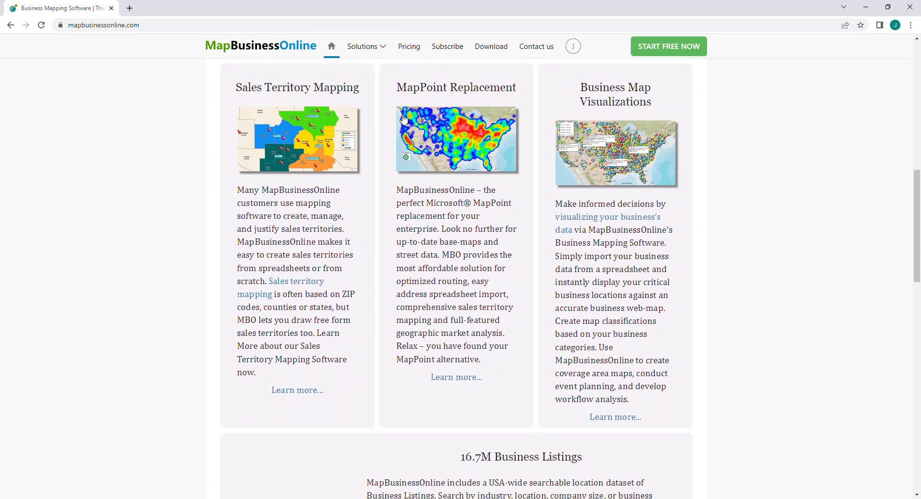
scroll(783, 216, down, 6)
scroll(784, 218, down, 5)
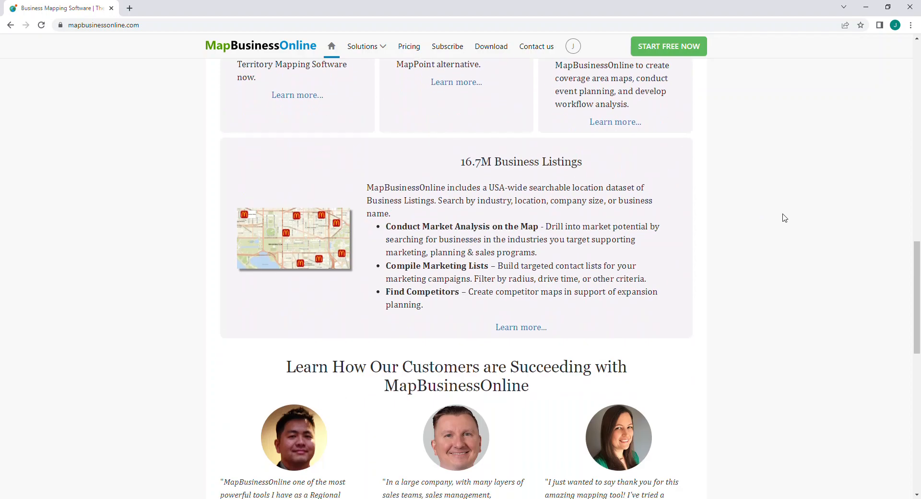
scroll(785, 217, up, 20)
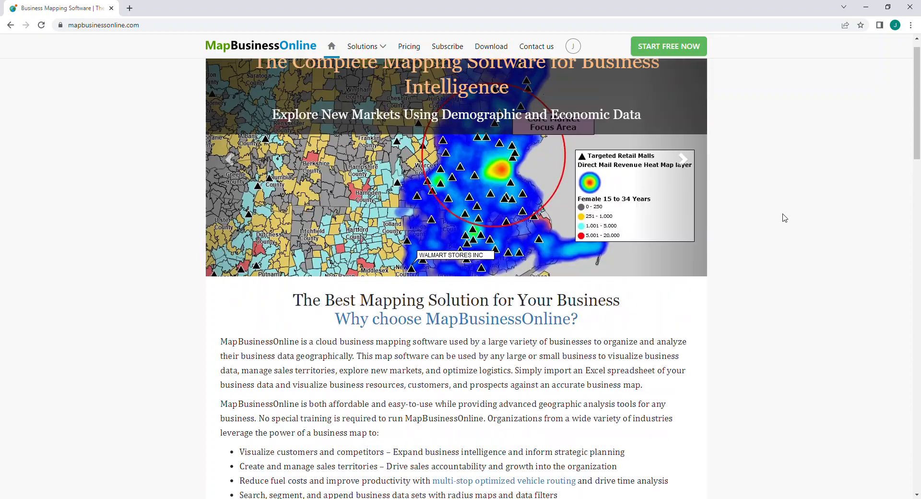
- View the free trial's account registration page and return to the MapBusinessOnline home page
key(ctrl)
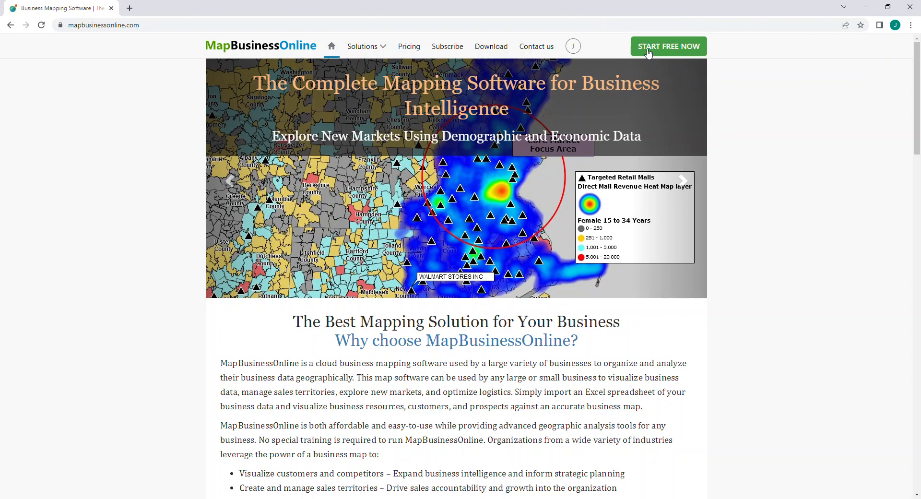
click(648, 53)
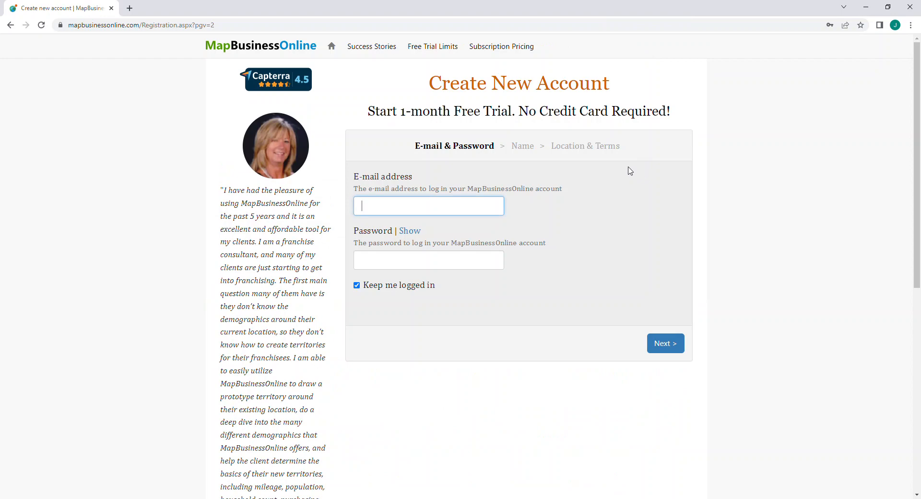
click(237, 48)
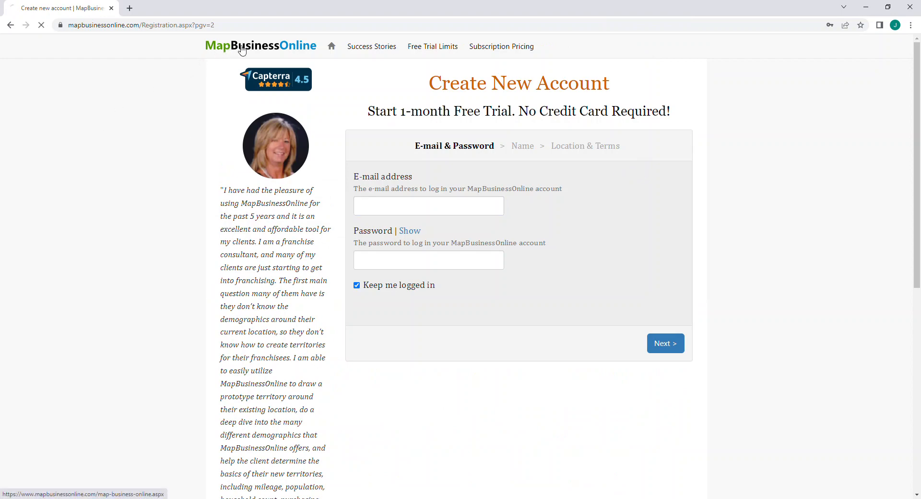
- Open the app download page and review the Windows and macOS system requirements
click(491, 48)
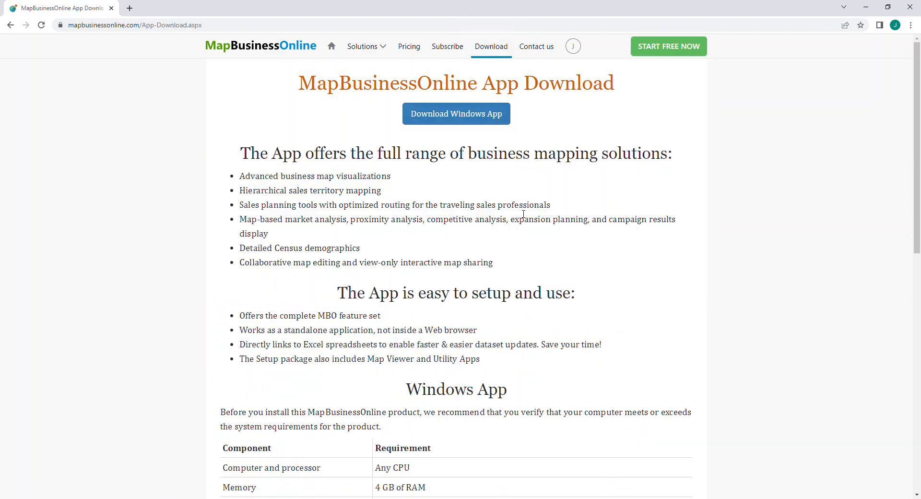
scroll(524, 214, down, 7)
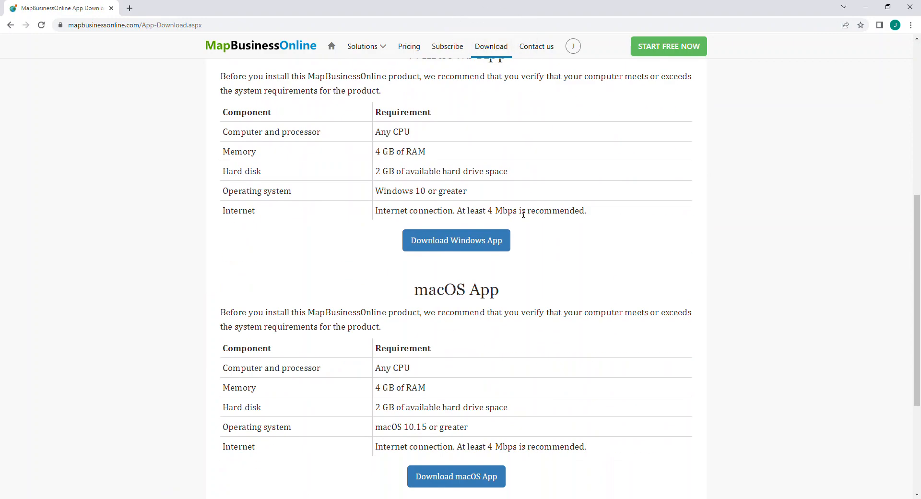
scroll(523, 214, up, 7)
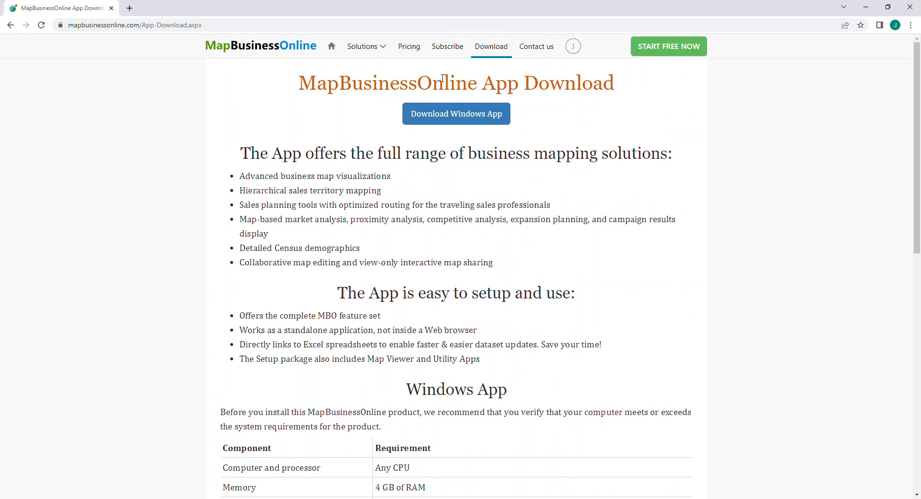
- Open the pricing page and examine the Standard, Pro and Standard Team subscription options
click(406, 50)
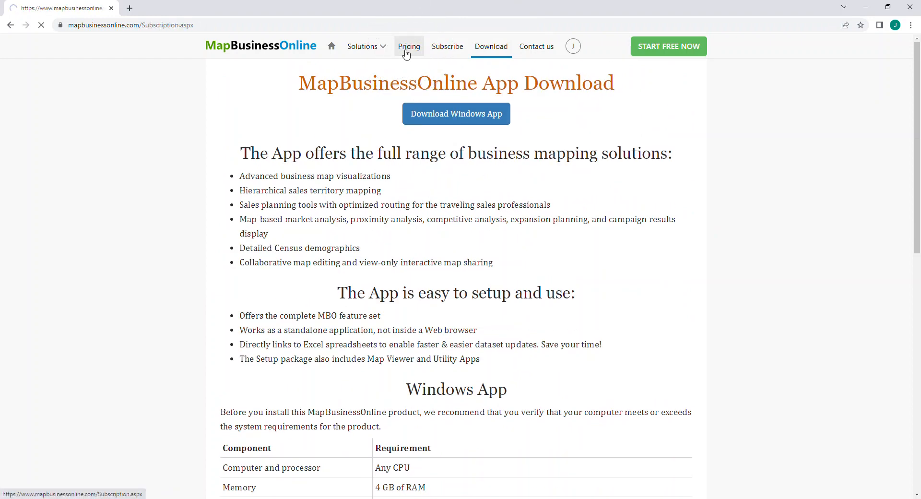
scroll(762, 165, down, 1)
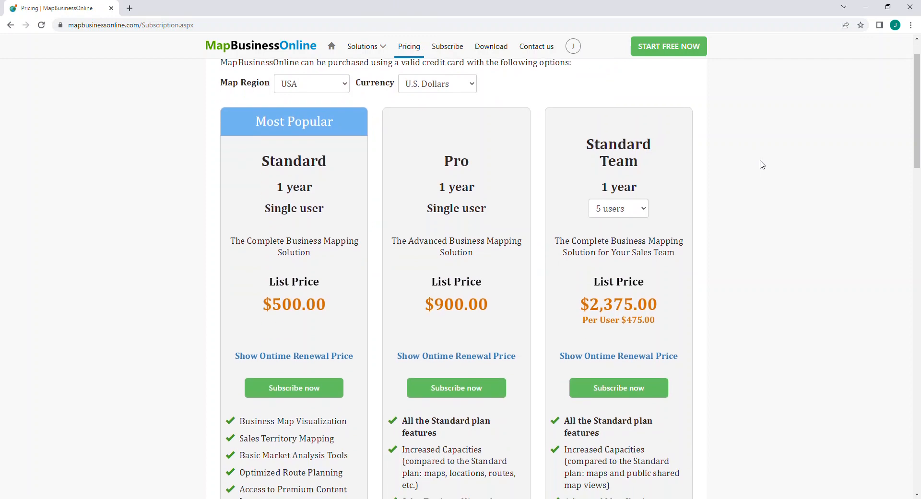
click(631, 174)
click(632, 174)
click(300, 177)
click(468, 202)
- Compare the subscription plans' capacities and features, highlighting the free trial's limit of locations per map
scroll(743, 216, down, 13)
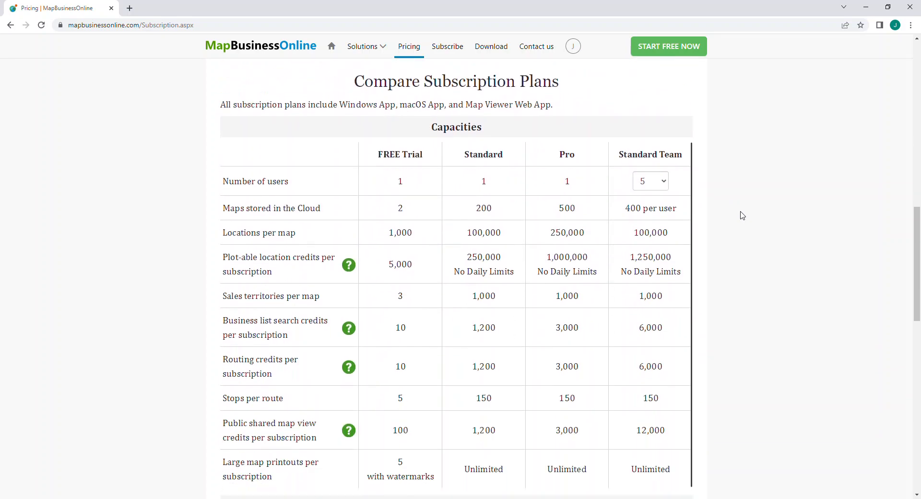
drag(413, 232, 389, 232)
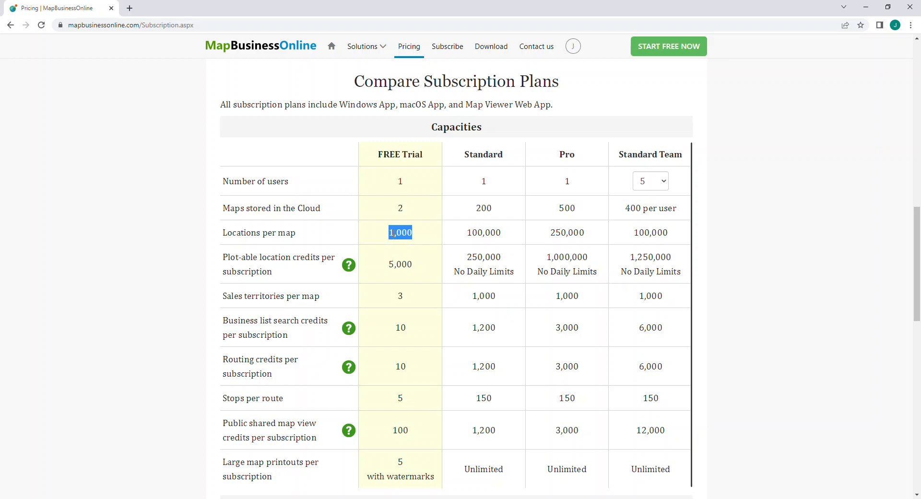
scroll(767, 235, up, 10)
scroll(767, 236, up, 1)
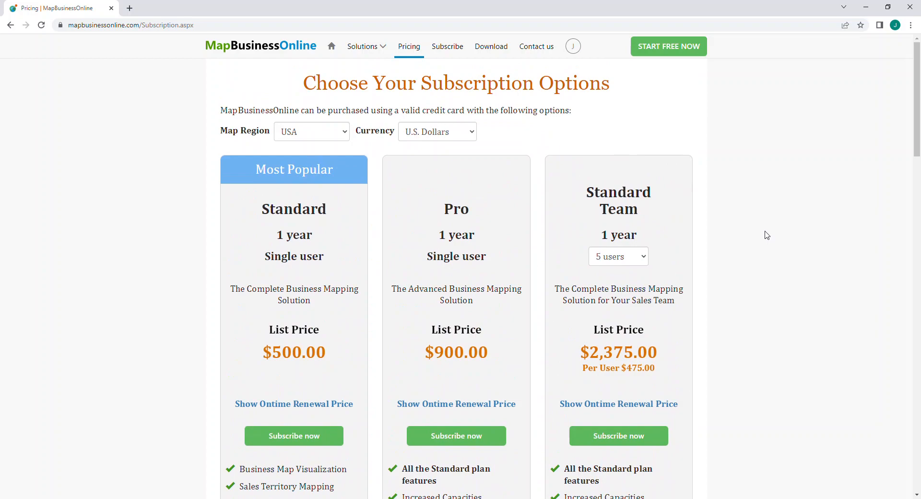
scroll(767, 235, down, 15)
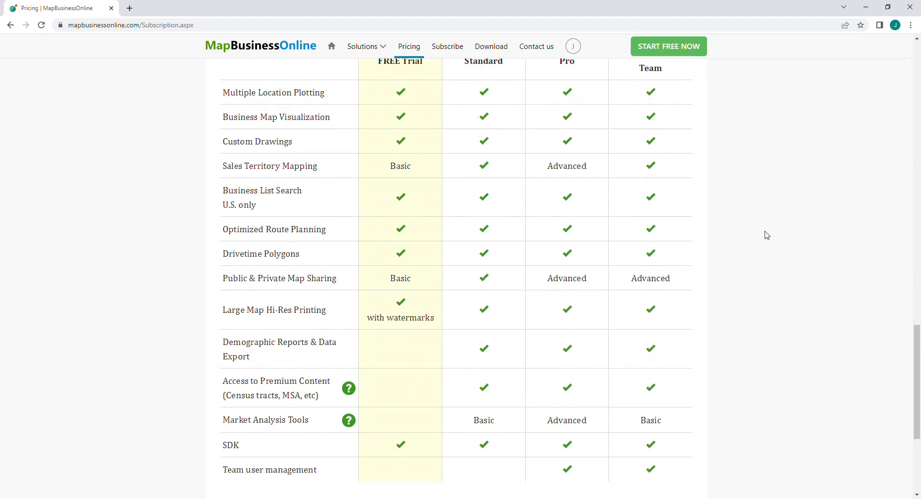
- Open the online help's Getting started page and skim the article on plotting data from Microsoft Excel
click(575, 355)
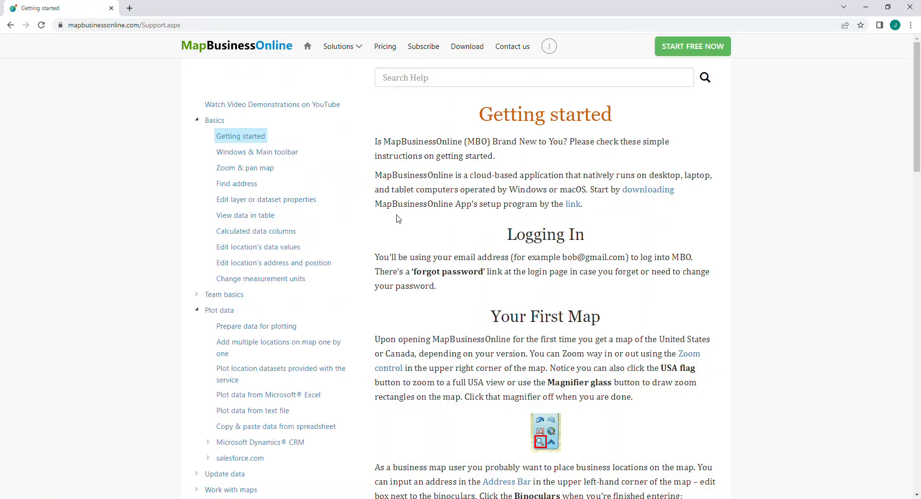
scroll(396, 227, down, 2)
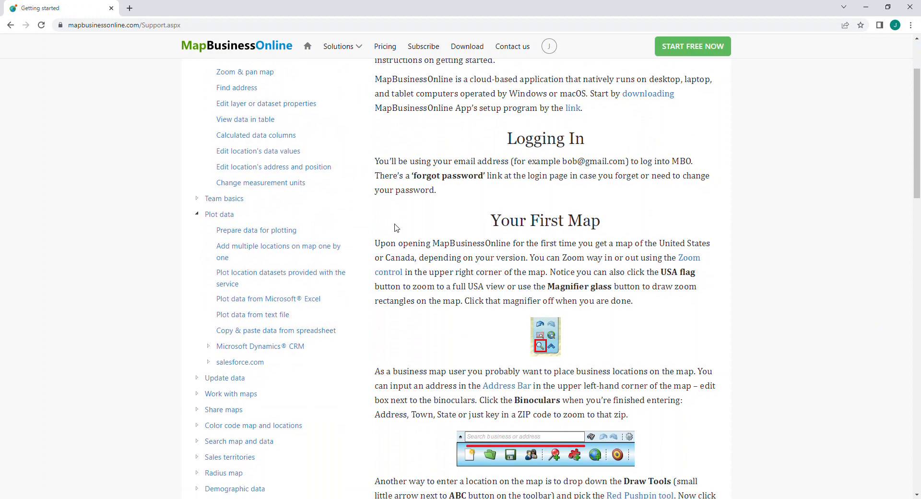
click(272, 299)
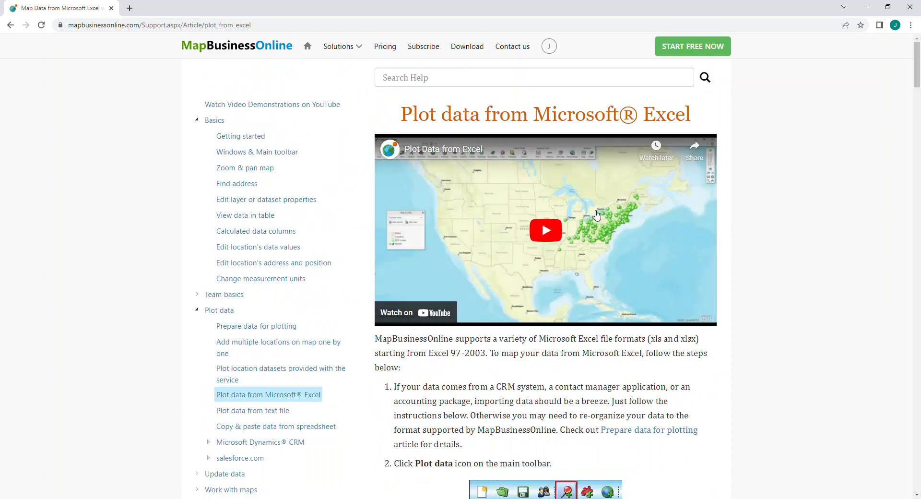
scroll(786, 268, down, 3)
scroll(787, 267, down, 20)
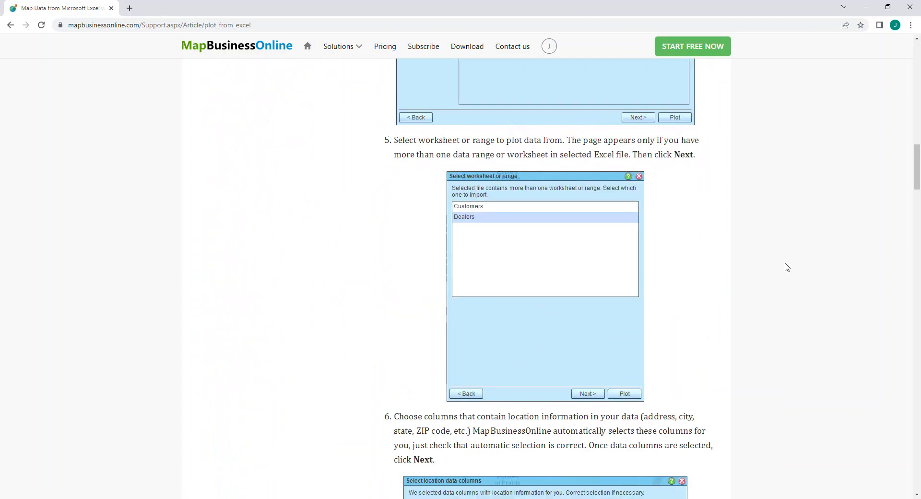
scroll(785, 266, up, 20)
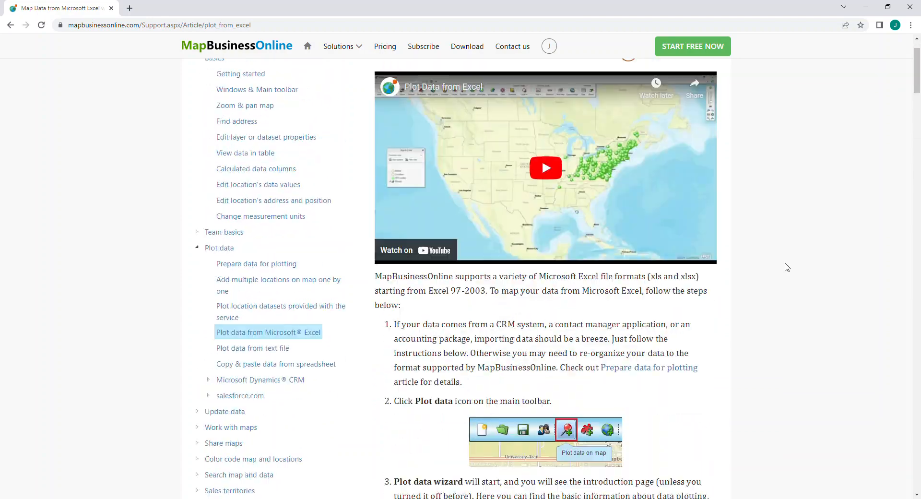
click(513, 53)
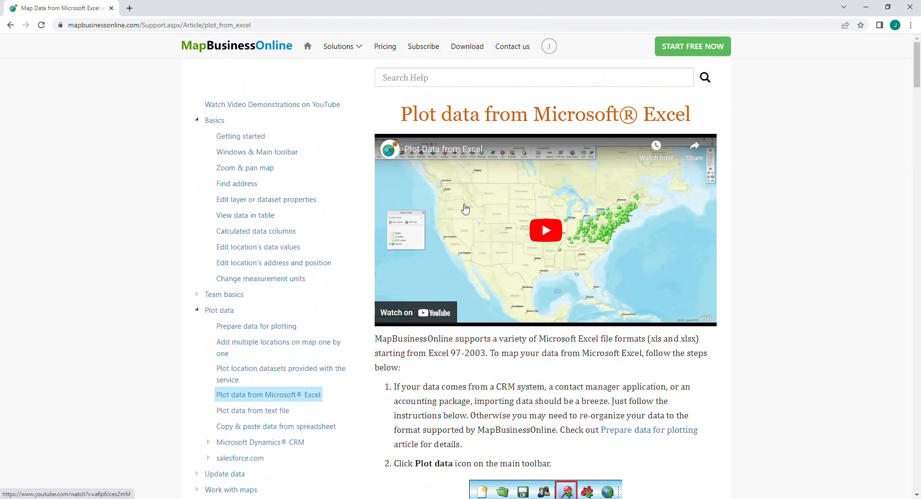
- Switch to the MapBusinessOnline desktop app and dismiss its Quick start window
click(872, 7)
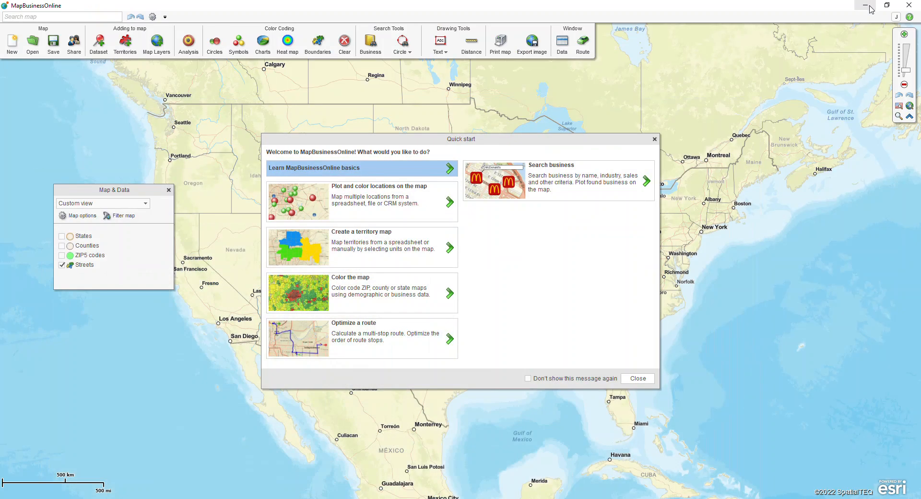
click(573, 272)
click(639, 378)
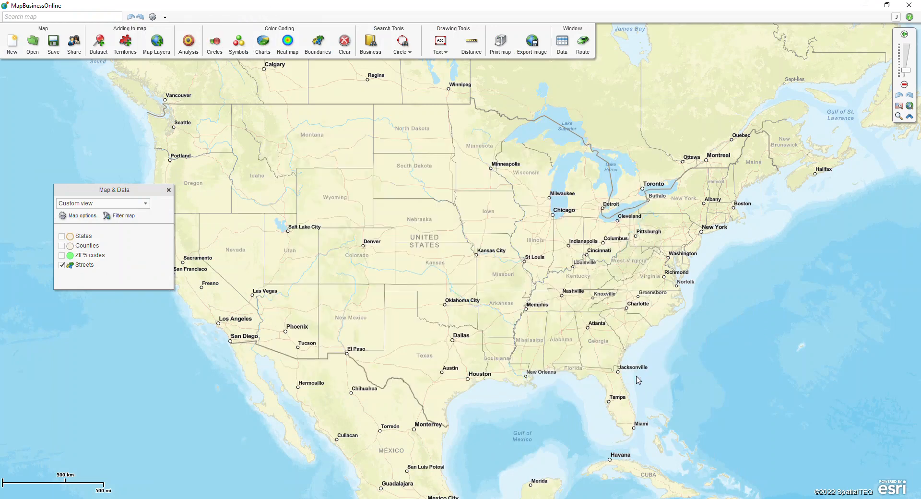
- Move the Map & Data window farther from the mapped states and close it
drag(128, 193, 109, 199)
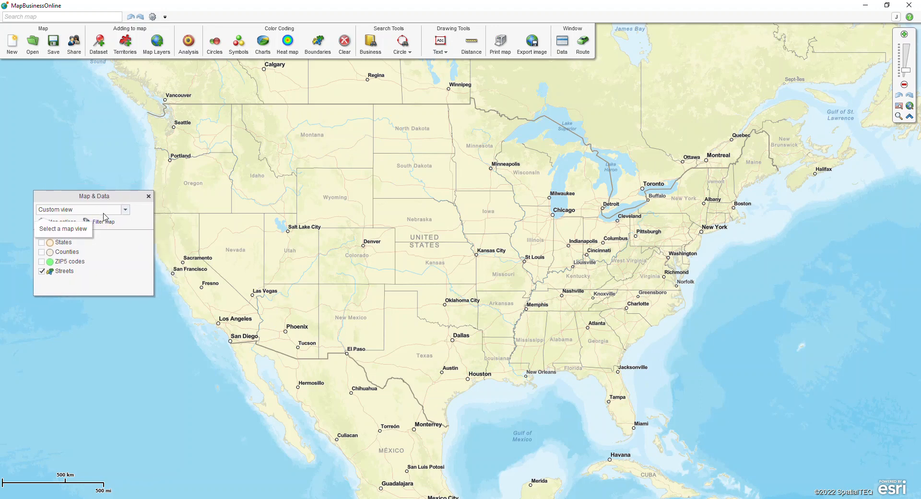
click(98, 200)
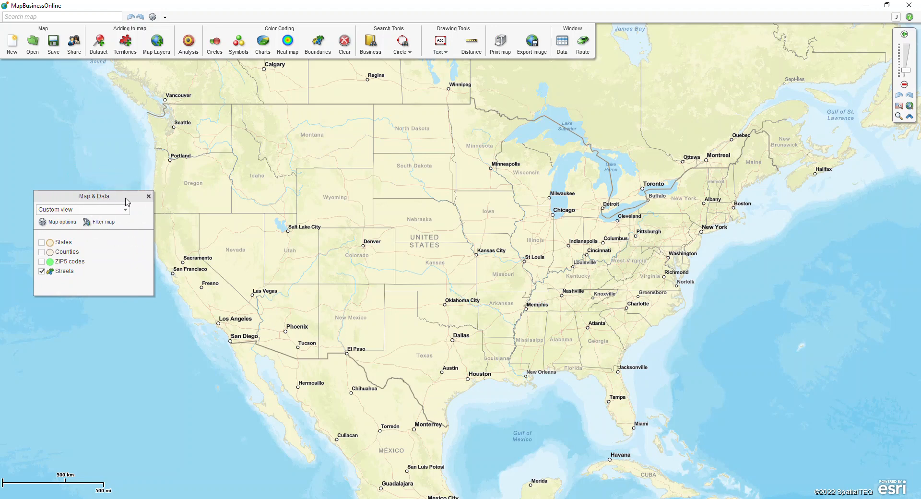
click(148, 197)
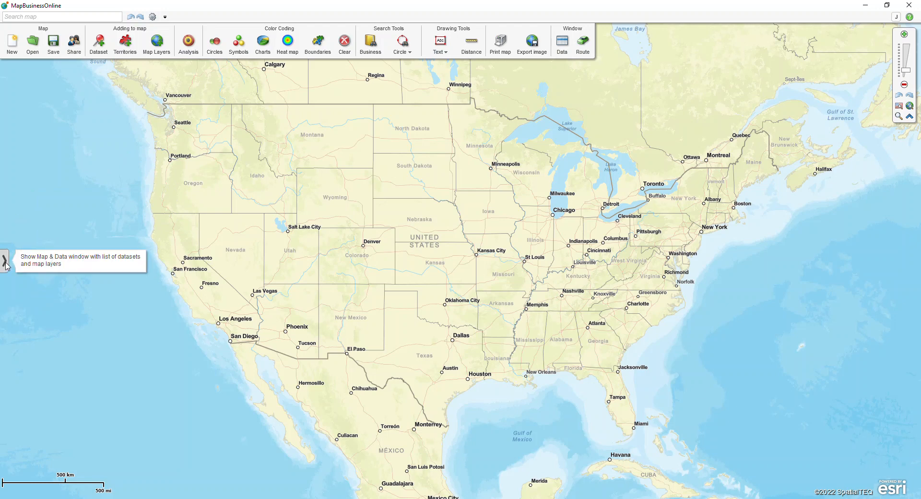
- Reopen the Map & Data window and show the States and ZIP5 codes layers on the map
click(6, 261)
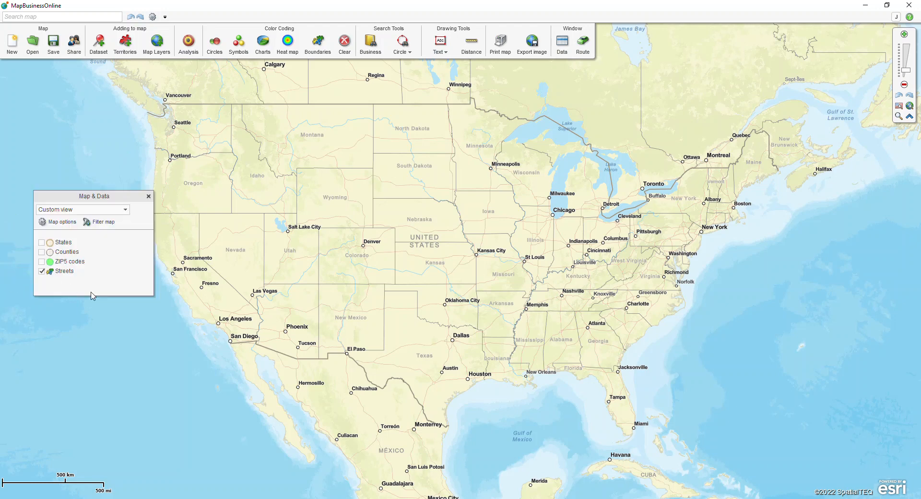
click(42, 243)
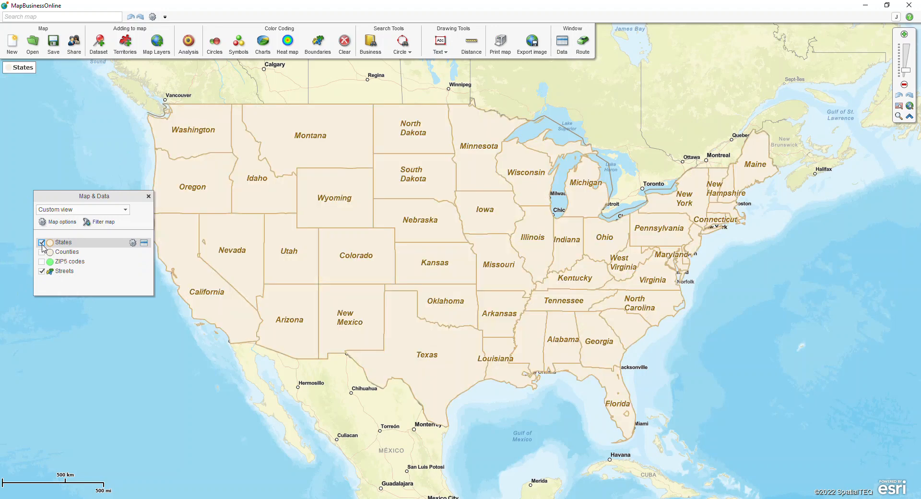
click(42, 263)
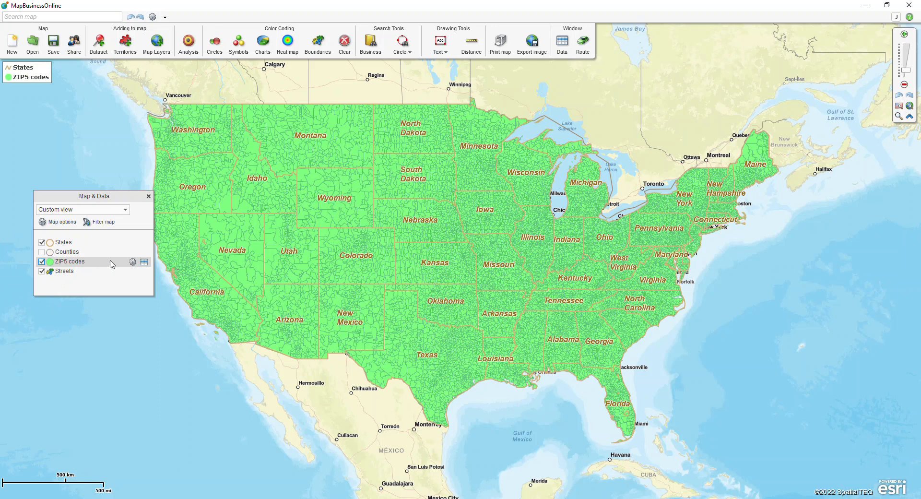
- Set the fill transparency of the ZIP5 codes layer to 90% in its map layer properties
click(132, 262)
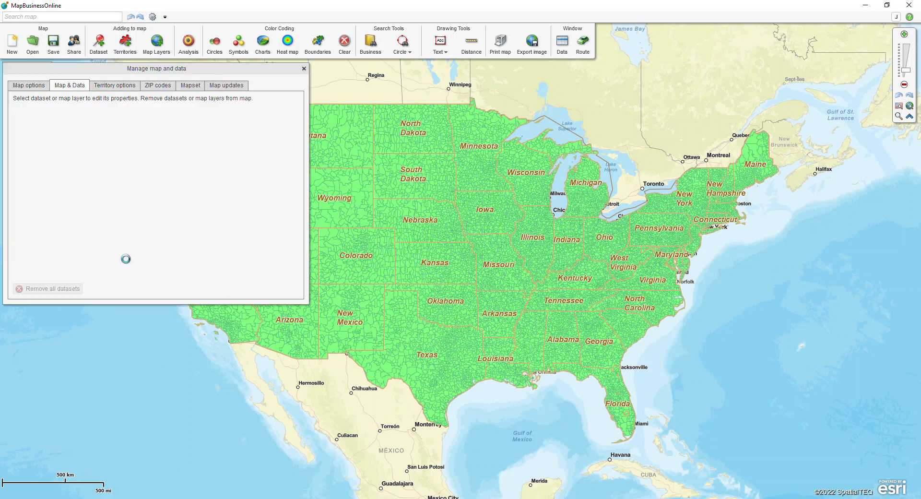
click(146, 140)
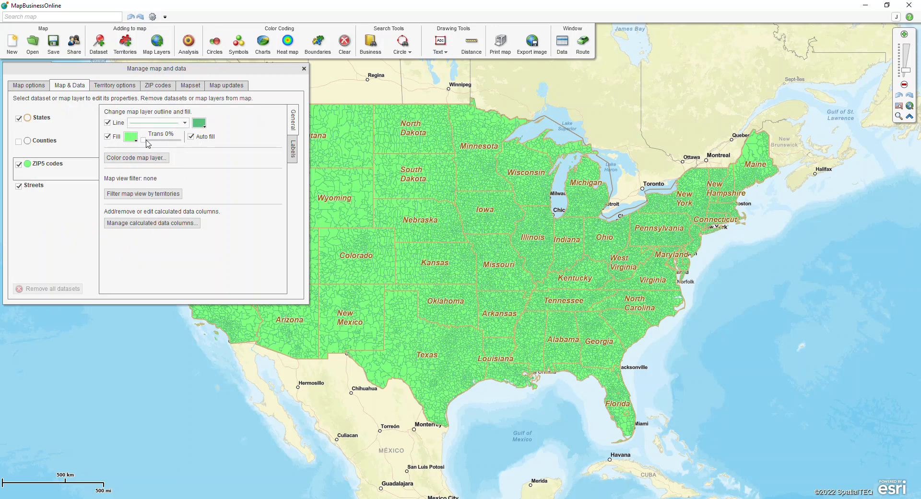
drag(144, 139, 166, 139)
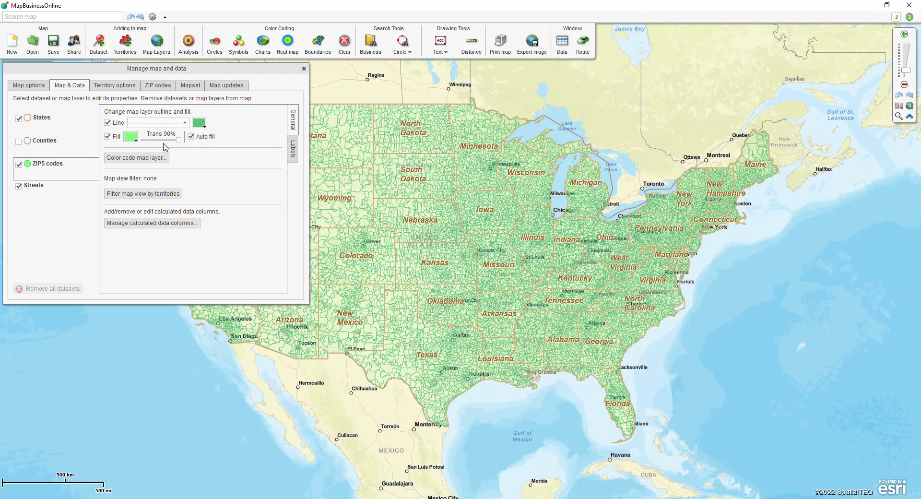
- Close the Manage map and data window and filter the map to show only Colorado
click(304, 69)
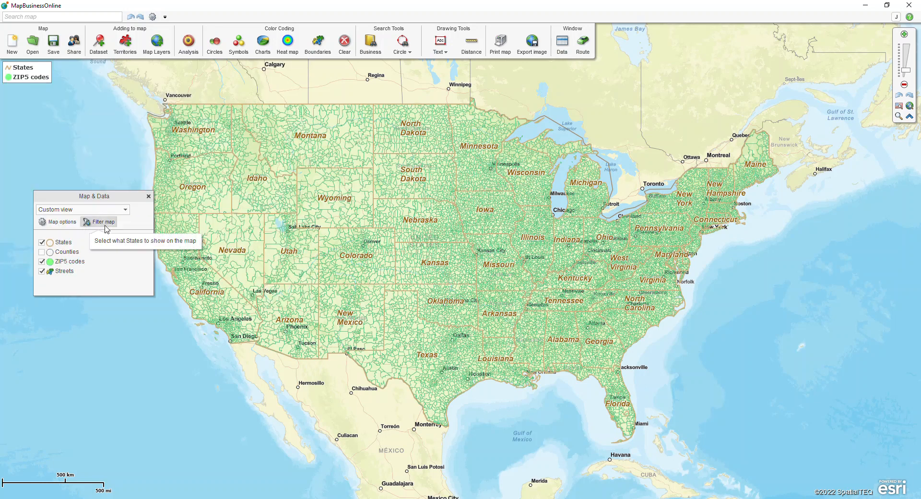
click(105, 224)
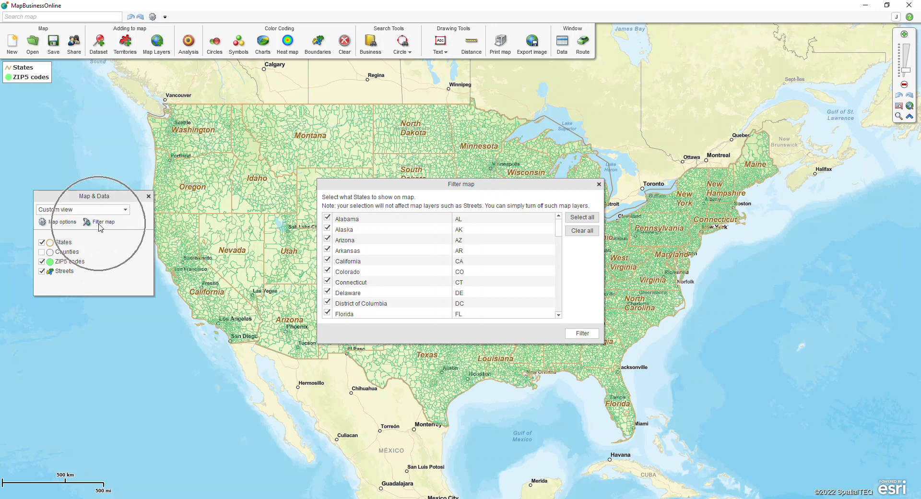
click(576, 231)
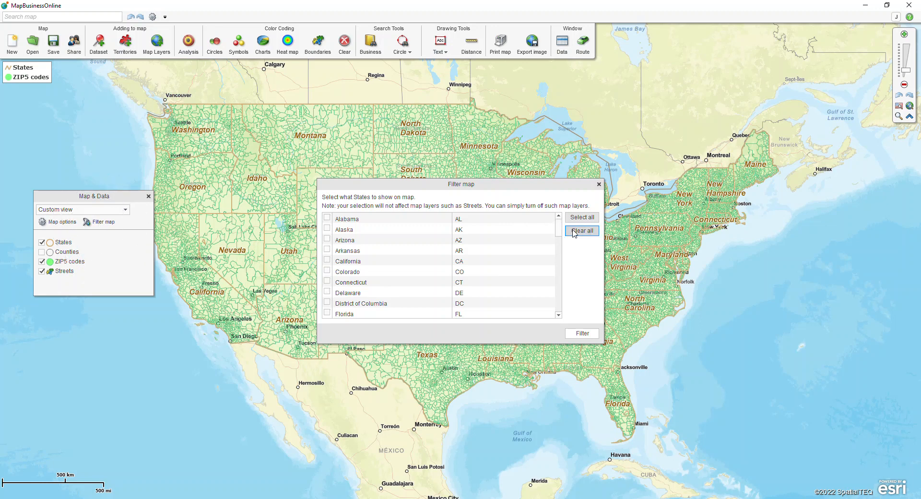
click(328, 272)
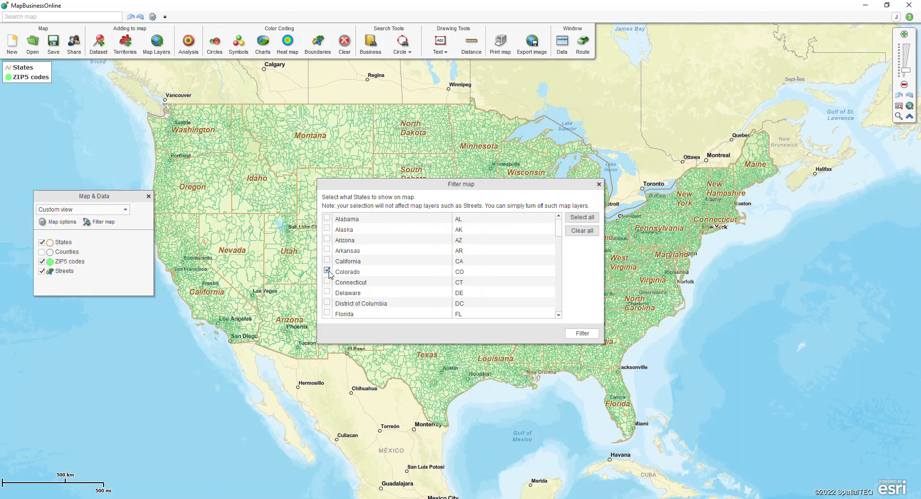
click(579, 334)
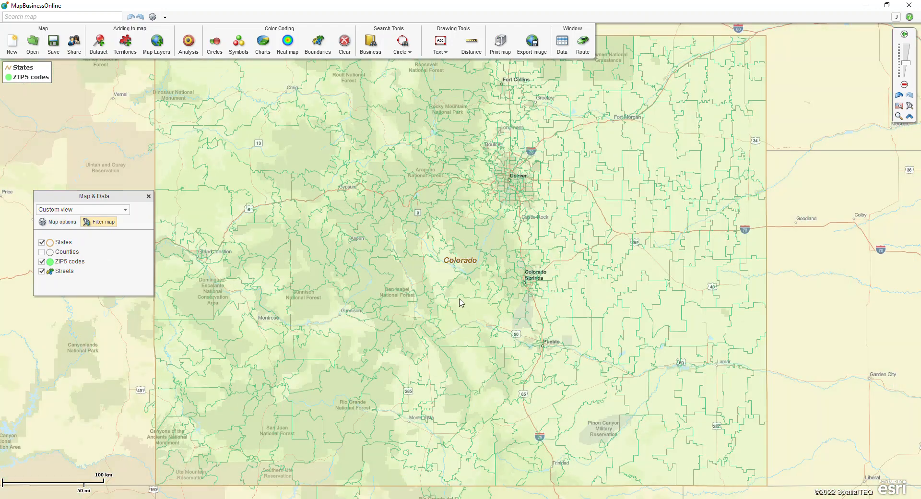
- Reset the map filter to show all states
mouse_move(459, 301)
click(100, 222)
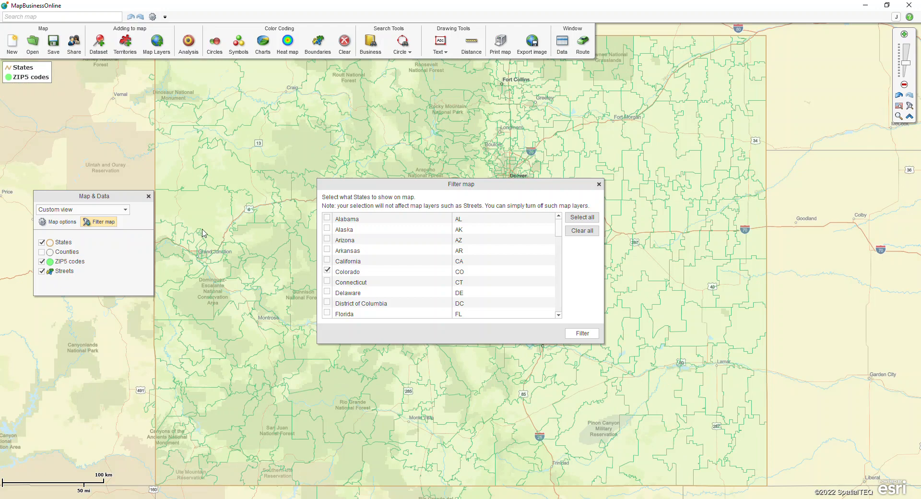
click(582, 217)
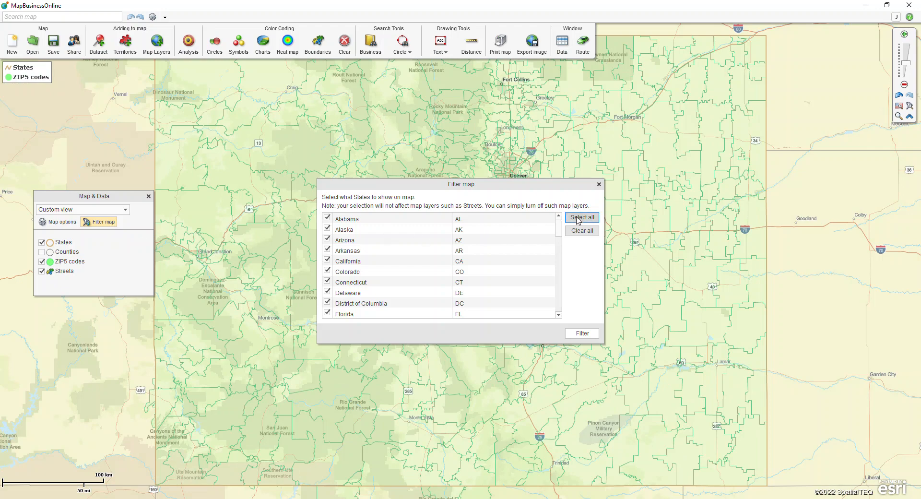
click(583, 333)
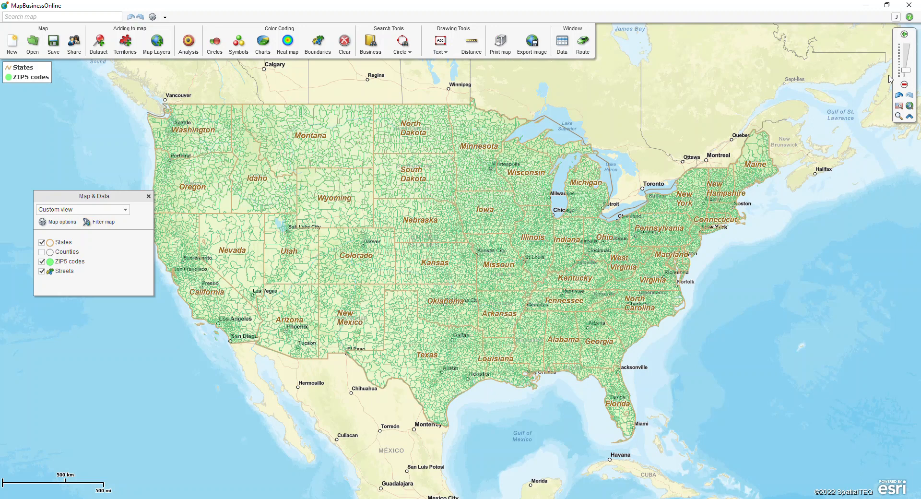
- Collapse and re-expand the zoom control, try zooming in and out one level, and set the zoom level to County
click(910, 117)
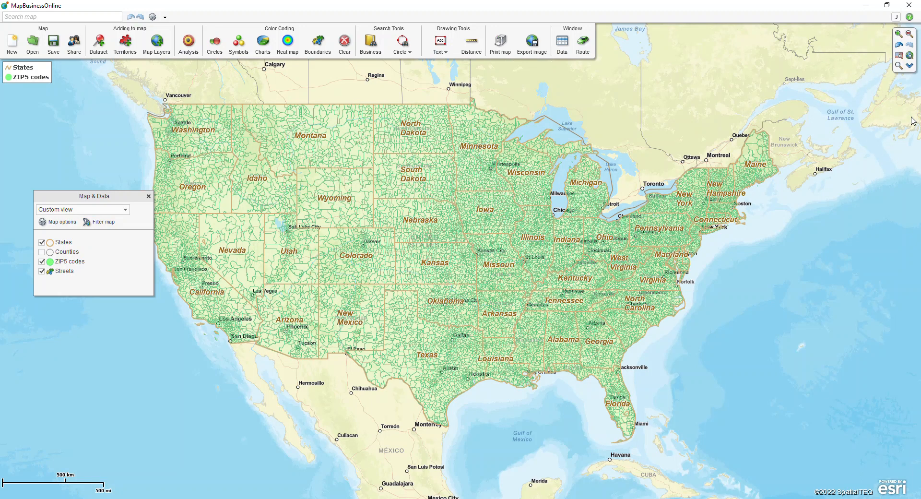
click(910, 66)
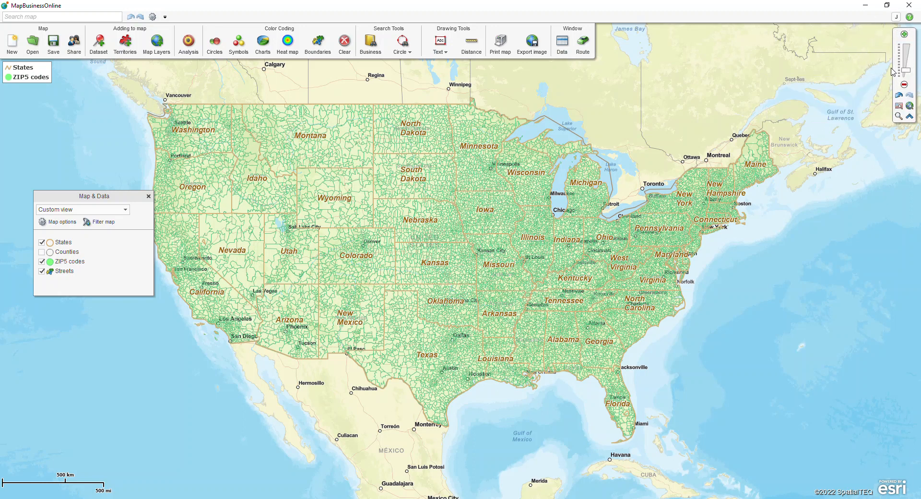
click(905, 34)
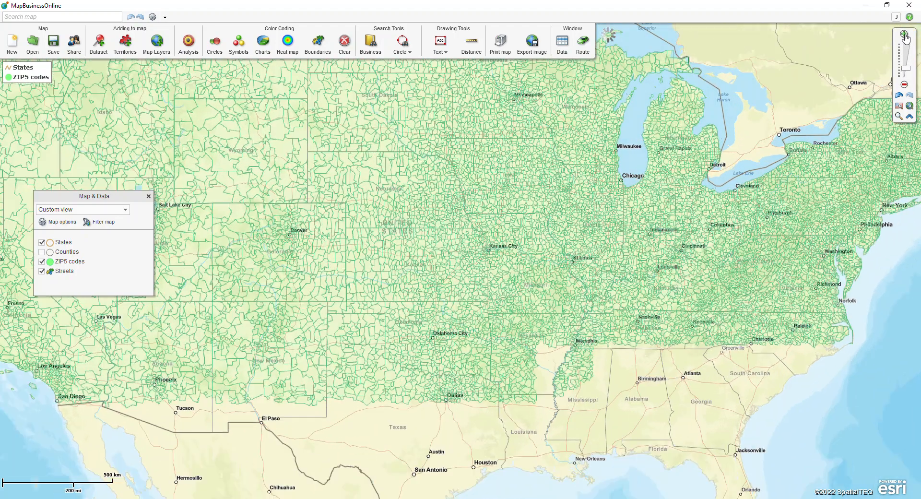
click(905, 85)
mouse_move(907, 71)
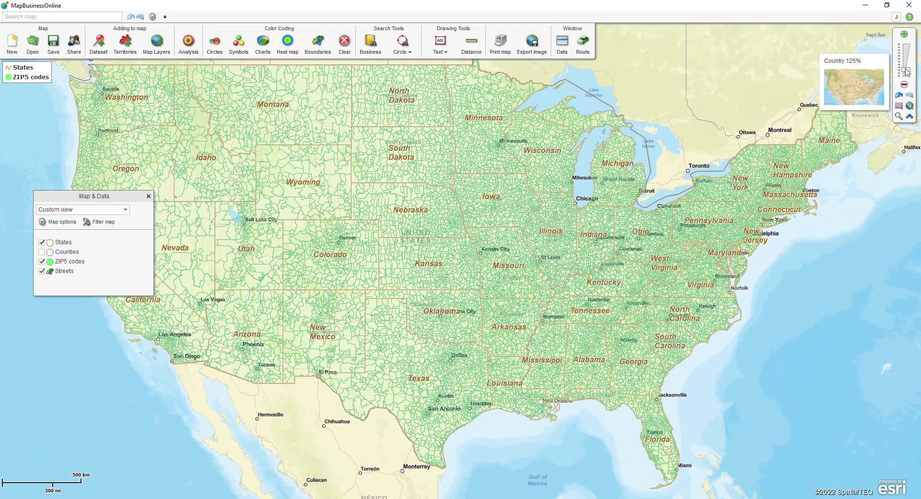
drag(906, 72, 907, 58)
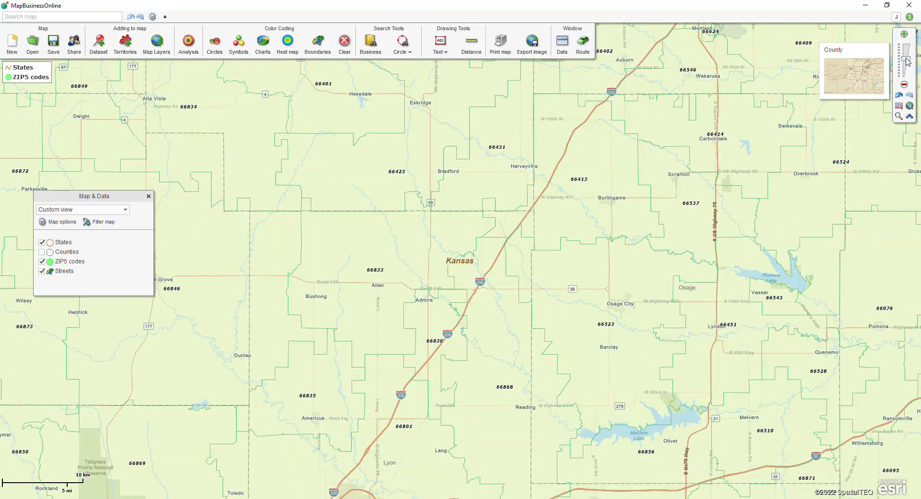
- Go back to the previous map view, forward to the following one, and zoom out to the whole USA
click(898, 99)
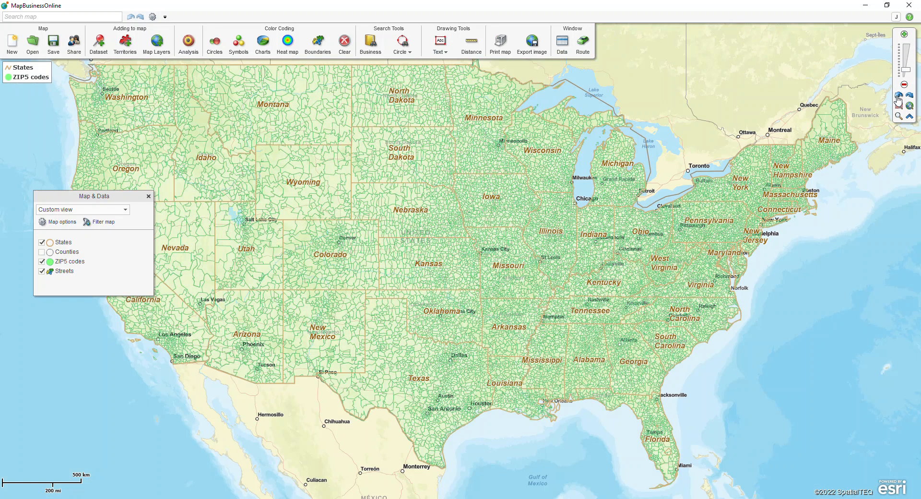
click(910, 95)
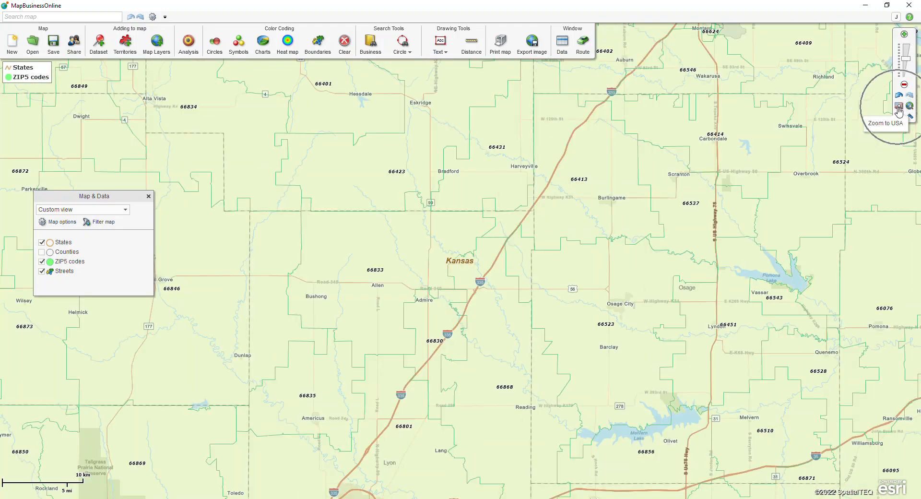
click(899, 108)
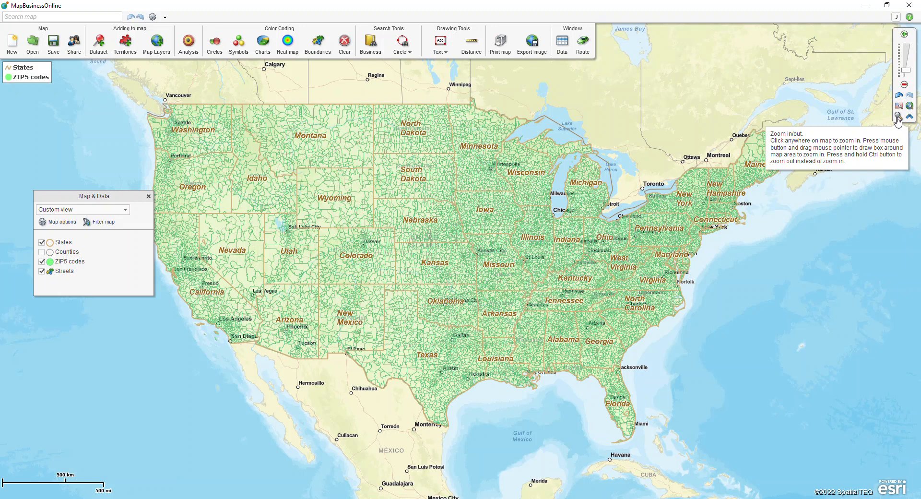
- Zoom in on downtown Chicago by boxing successively smaller areas with the Zoom in/out tool, and end the zoom mode
click(898, 117)
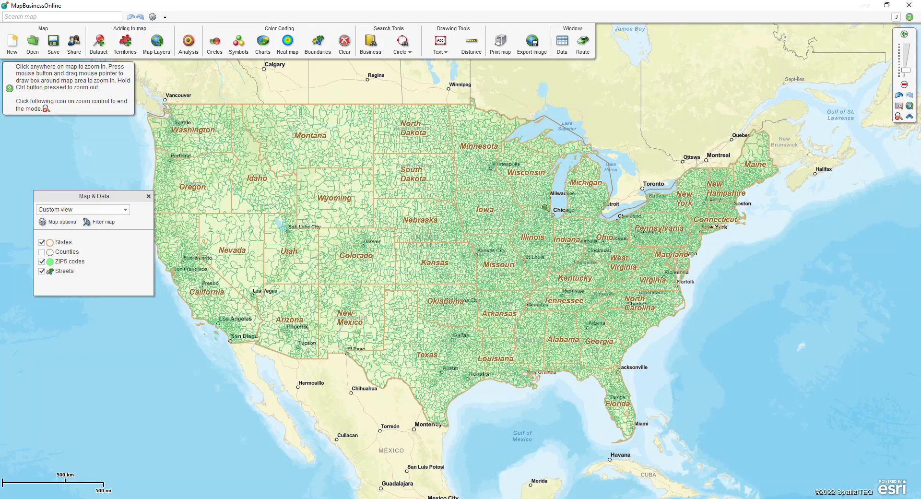
drag(545, 206, 558, 221)
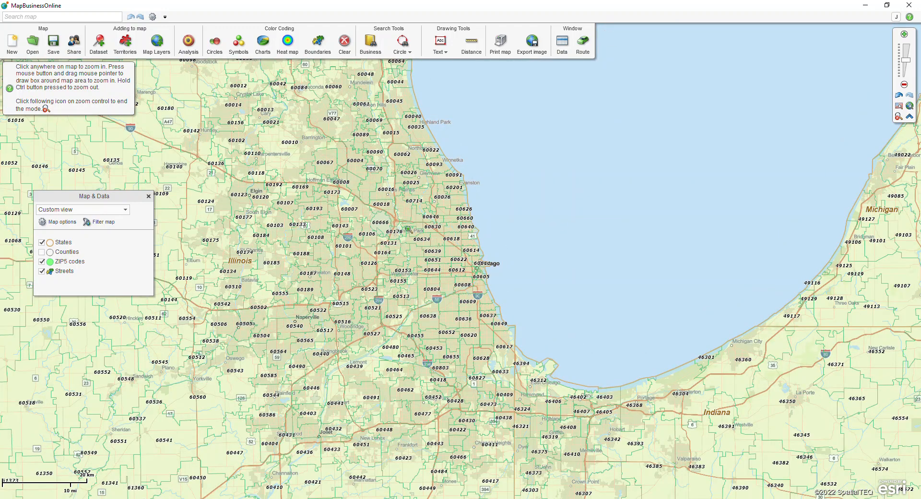
drag(424, 237, 515, 310)
drag(438, 179, 603, 316)
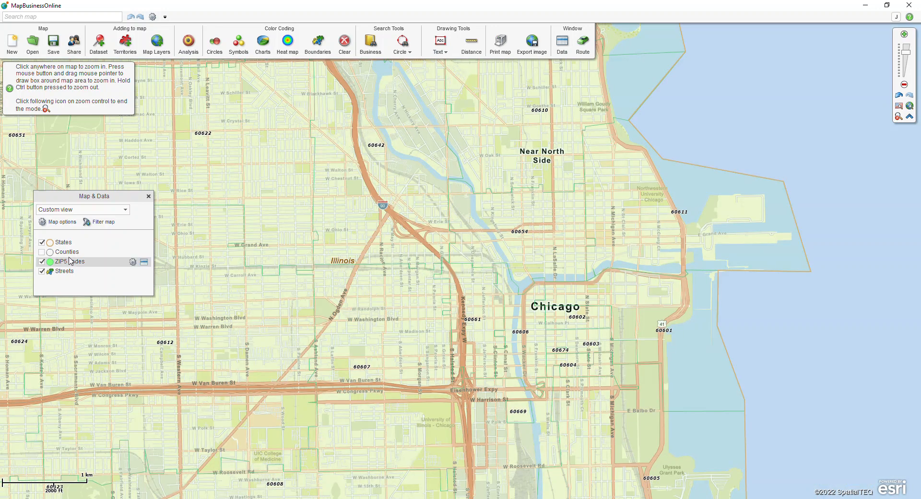
click(899, 116)
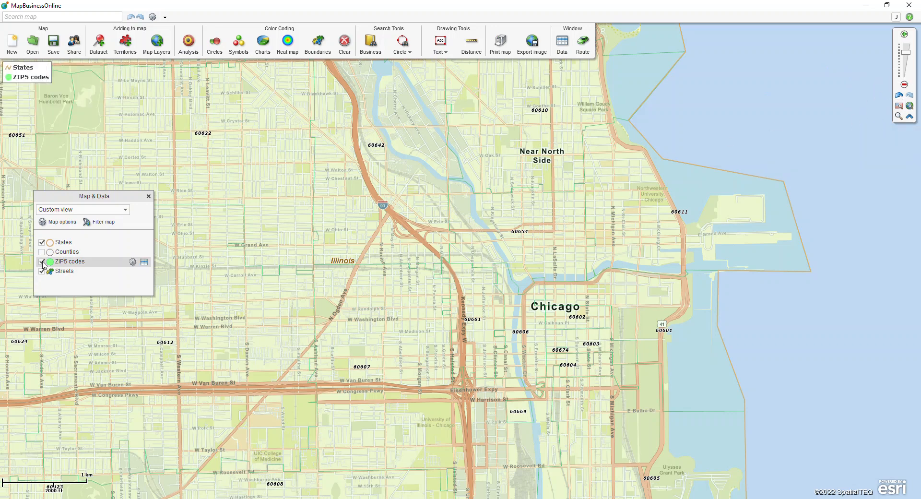
- Hide the States and ZIP5 codes layers to view only the Chicago streets at closer range
click(42, 242)
click(41, 262)
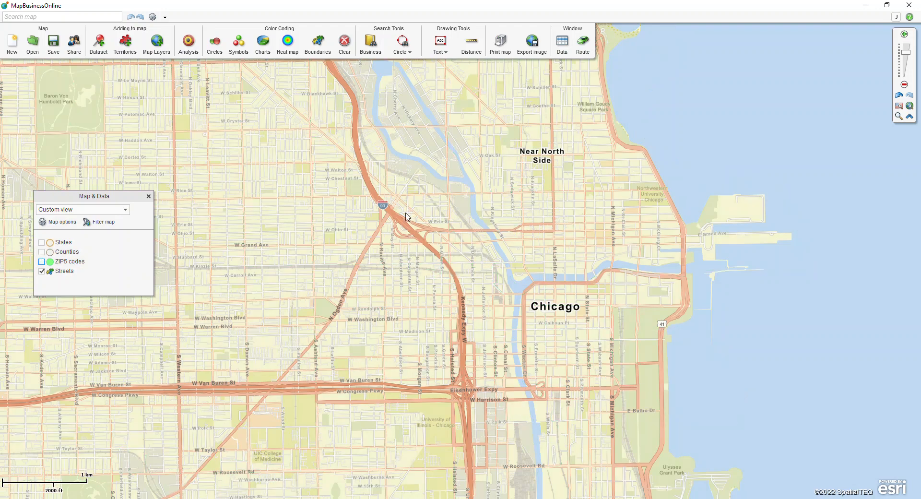
scroll(496, 307, up, 1)
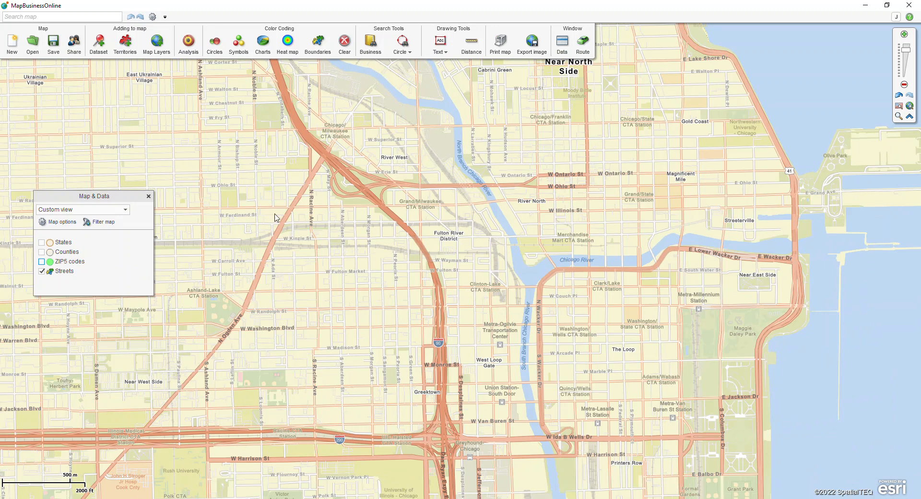
- Search the map for ZIP code 04101
click(75, 20)
click(77, 17)
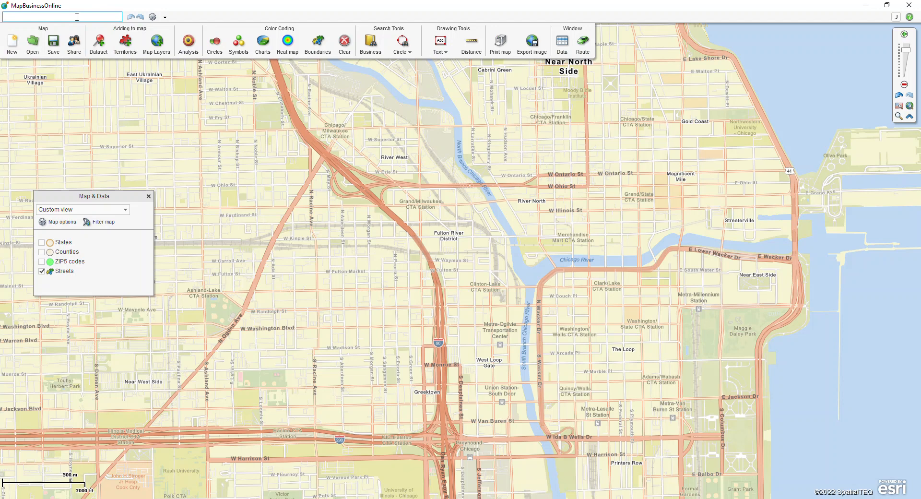
click(77, 17)
text(04101)
key(Return)
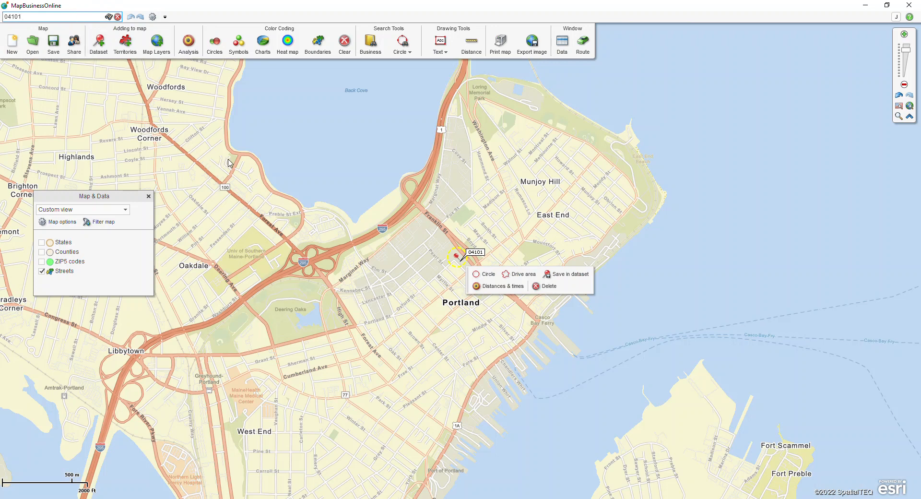
- Add a circle with a 0.5 mi radius around the 04101 search location
click(458, 259)
click(486, 278)
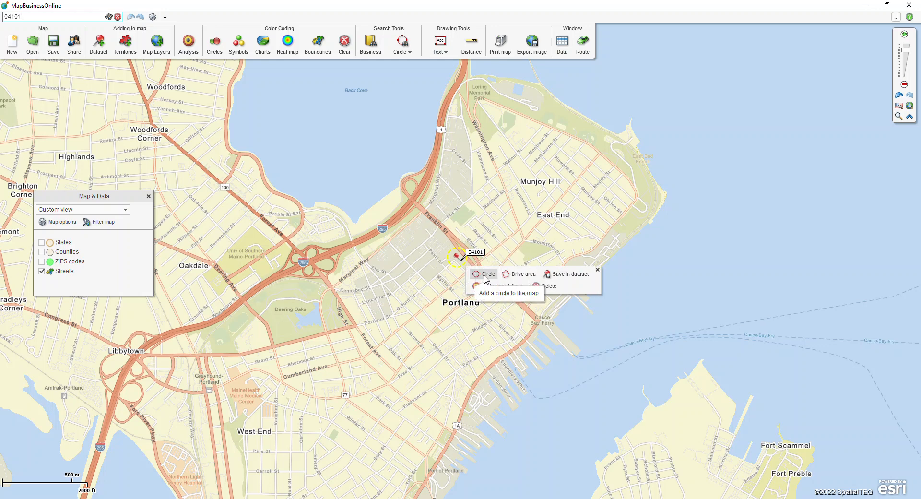
click(486, 278)
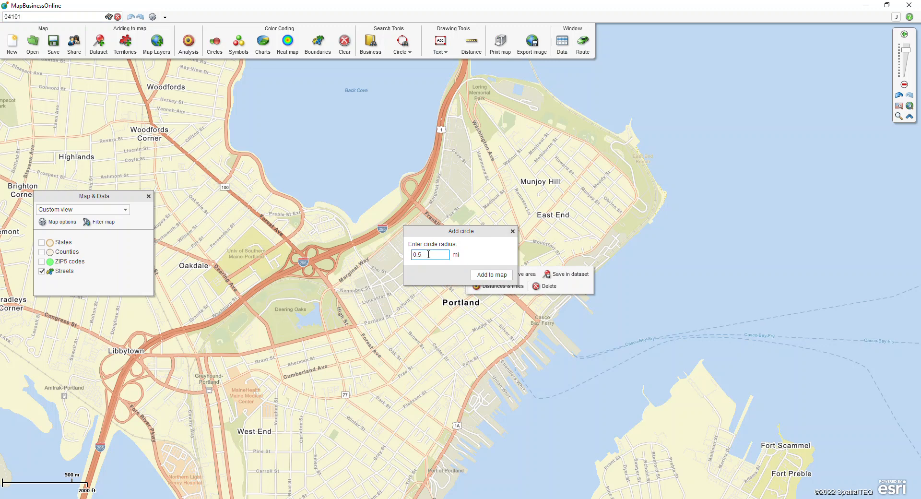
click(482, 274)
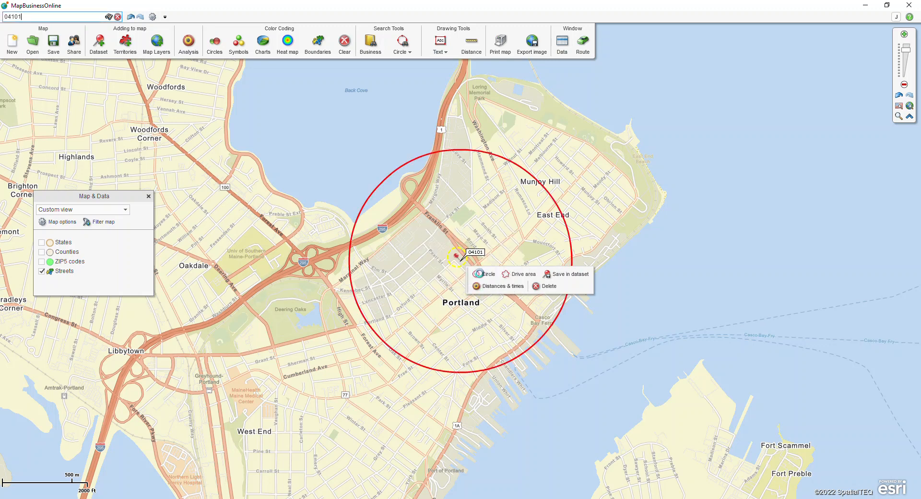
- Add a 25-minute drive time area around the 04101 location, close its properties, and zoom to the whole area
click(454, 256)
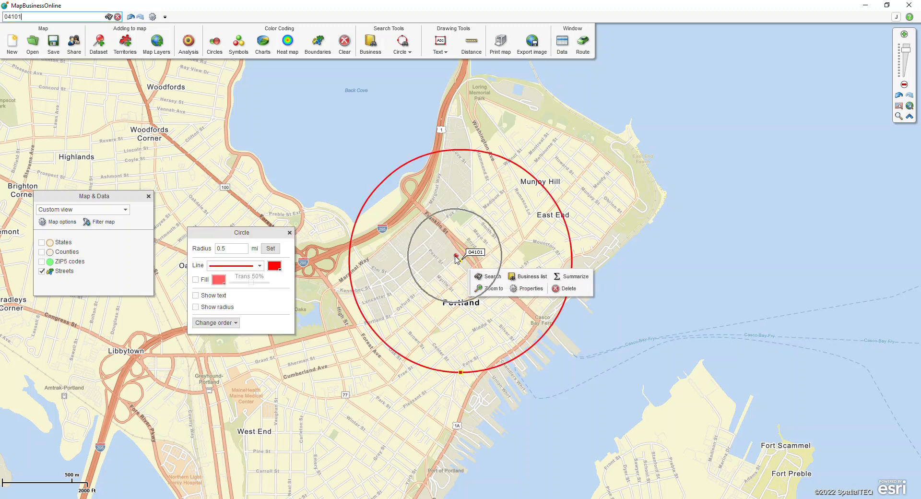
click(506, 273)
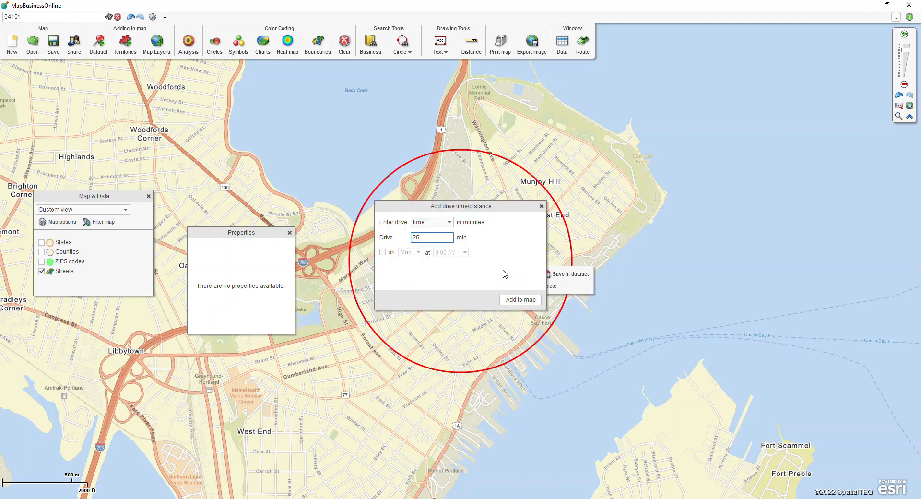
click(520, 299)
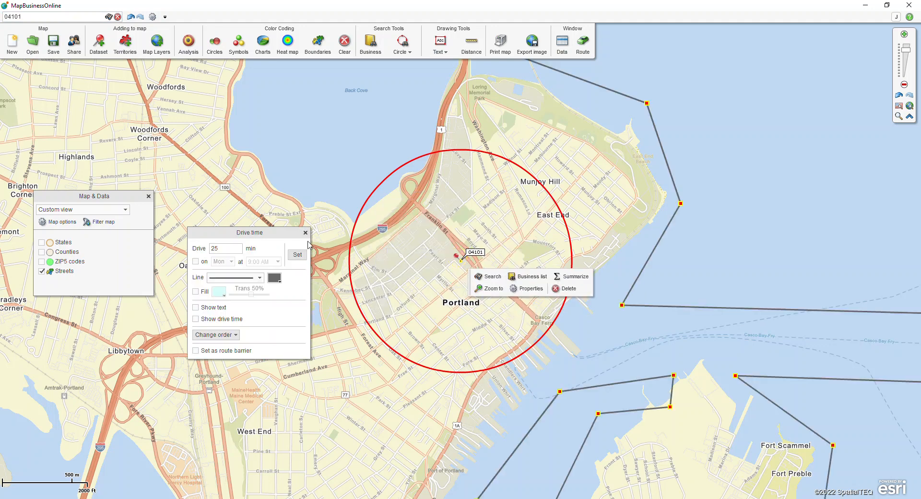
click(310, 234)
click(490, 289)
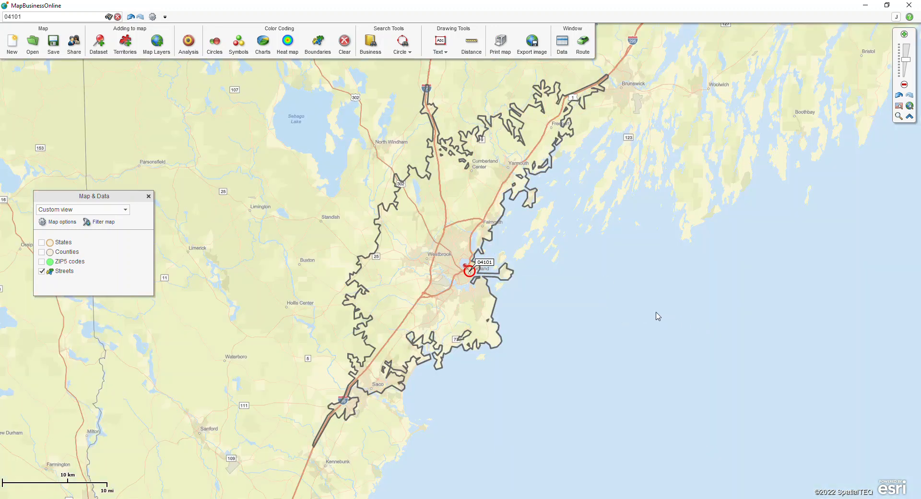
- Examine the layers offered for a data search within the drive time polygon, highlight ZIP5 codes, and close the search
click(509, 279)
click(533, 283)
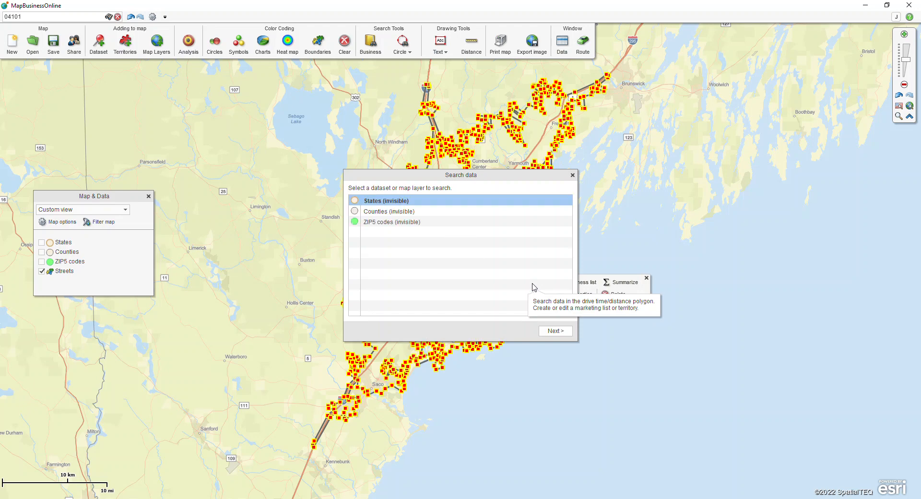
click(450, 240)
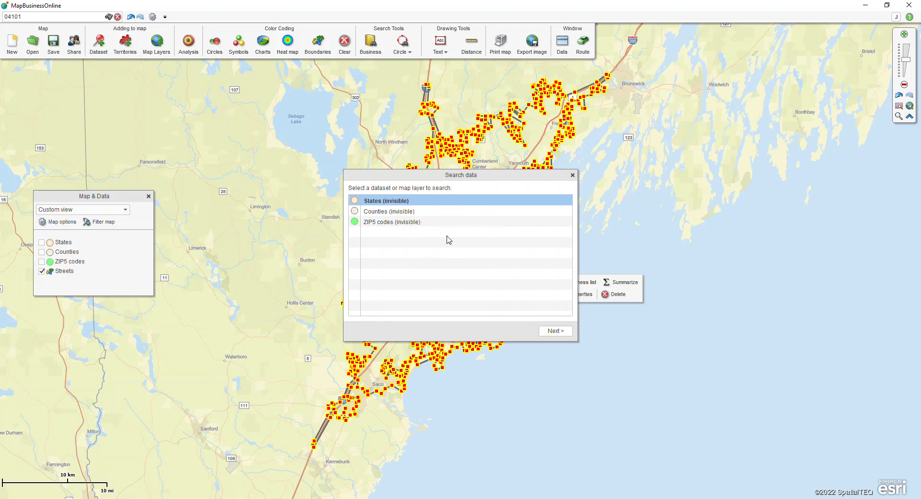
click(409, 224)
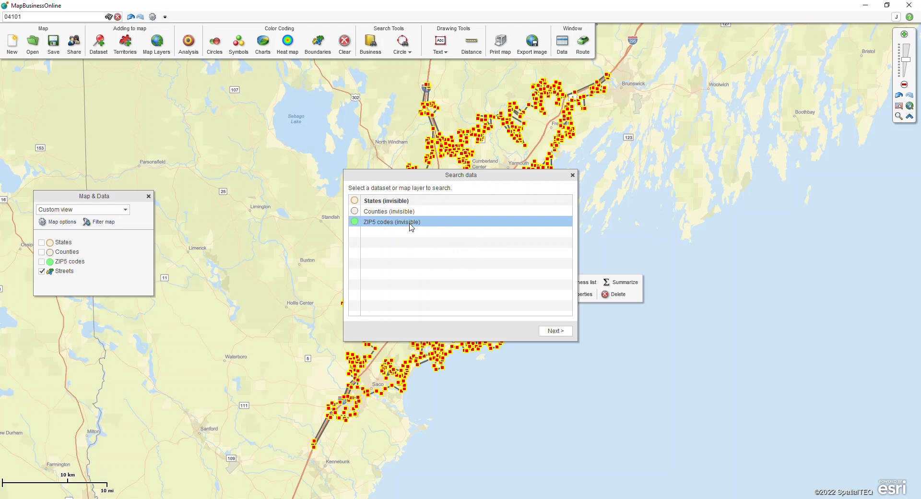
click(411, 225)
click(573, 176)
- Summarize the Population (2021) demographic data within the drive time polygon, view the report, and close it
click(618, 287)
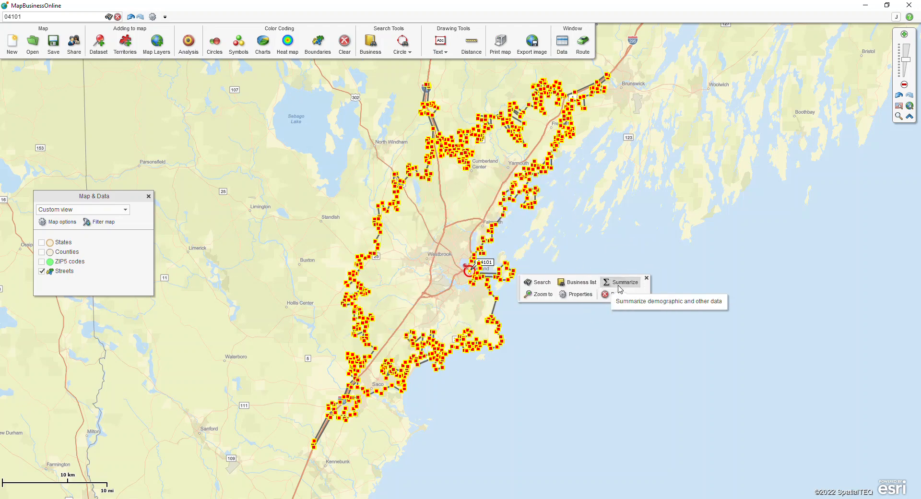
click(341, 208)
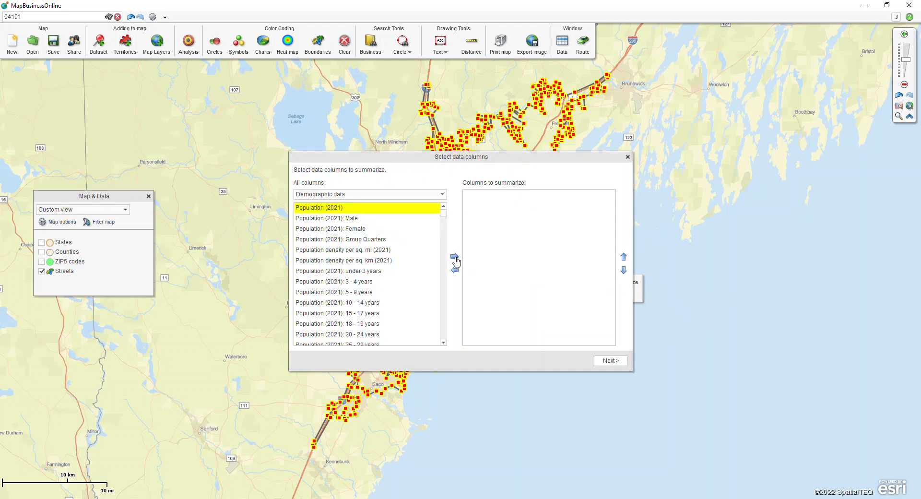
click(455, 257)
click(611, 361)
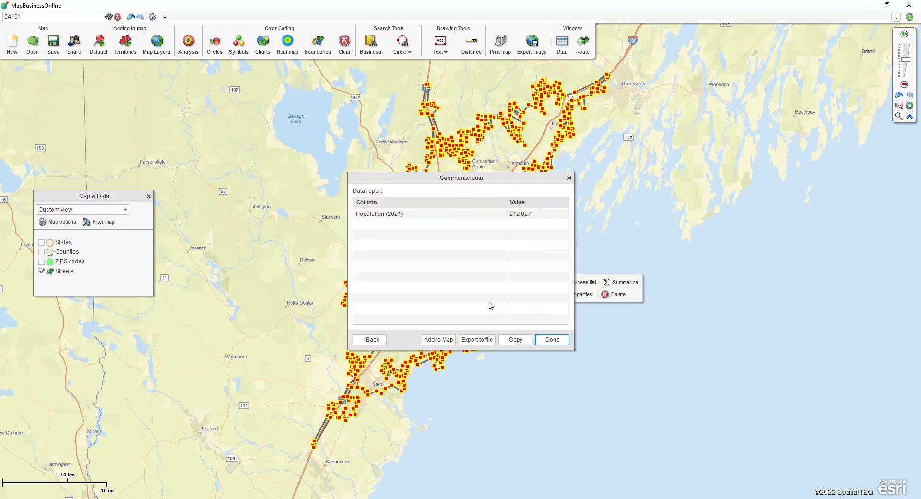
click(569, 178)
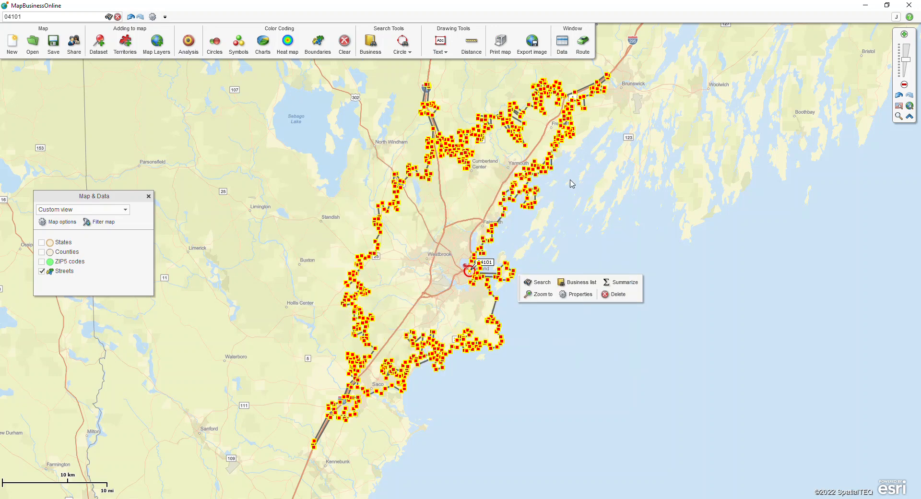
- Delete the drive time area and the circle around the 04101 location
click(620, 295)
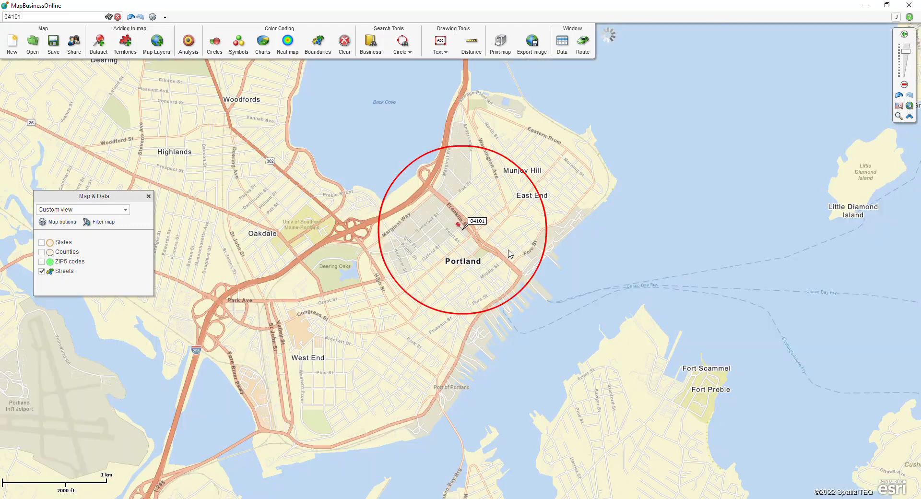
mouse_move(547, 242)
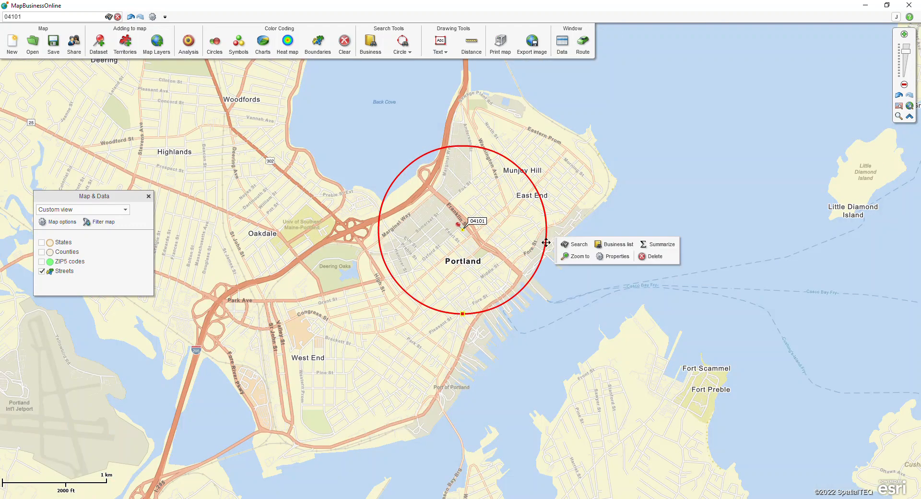
scroll(462, 231, up, 2)
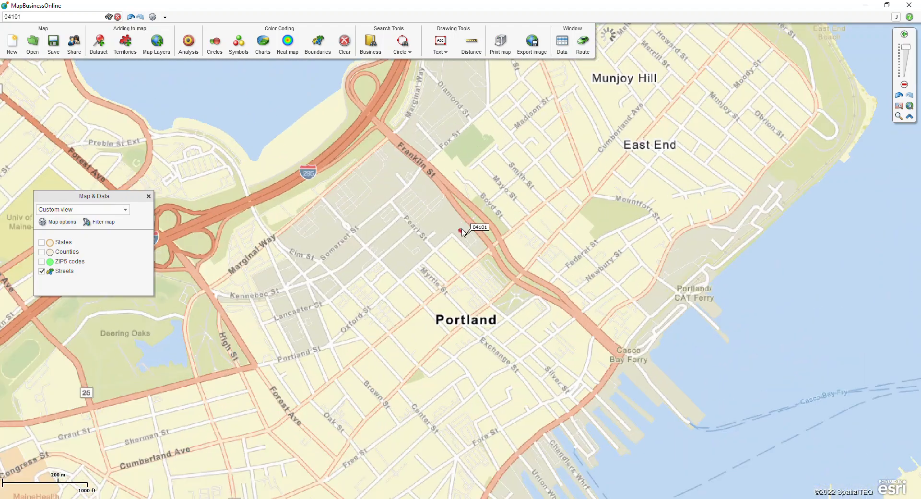
- Save the 04101 search location in a dataset with the name 04101
scroll(462, 232, up, 1)
click(465, 239)
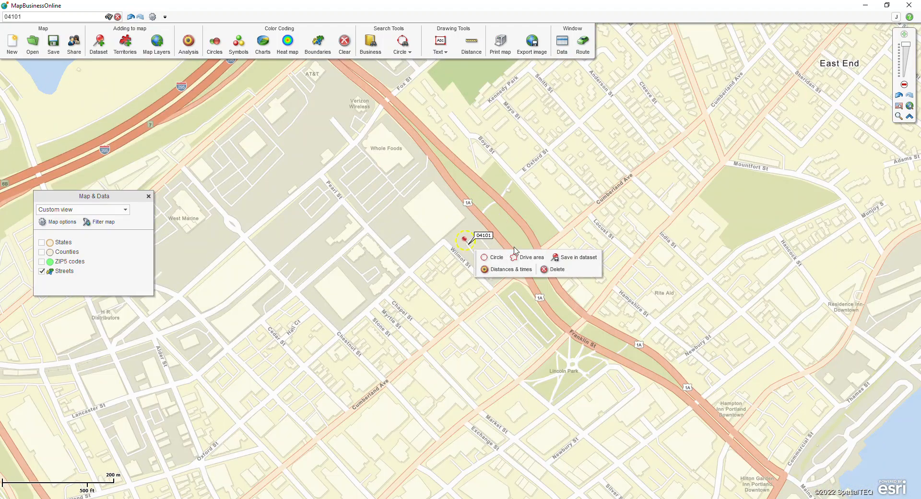
click(558, 258)
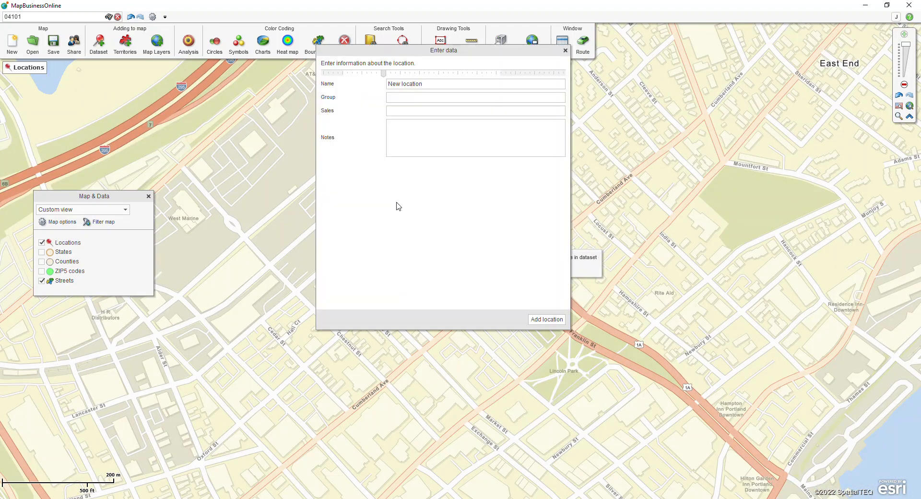
drag(430, 51, 439, 126)
click(438, 158)
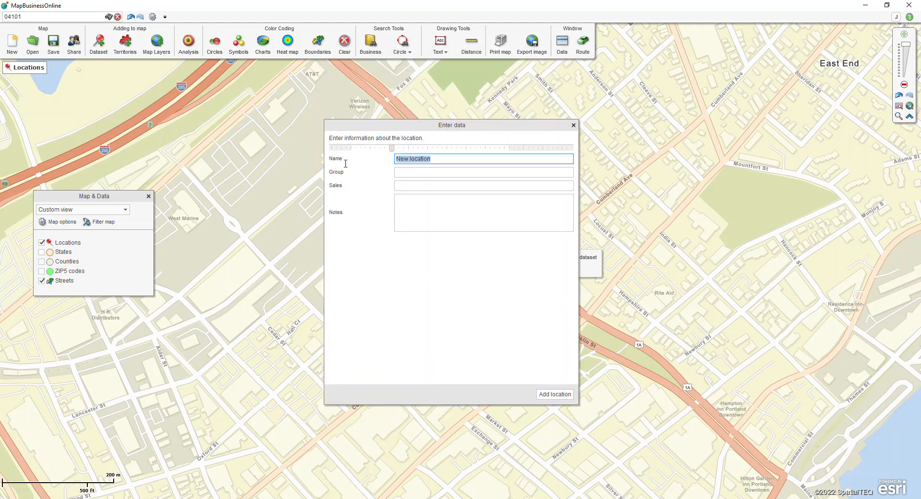
text(04101)
click(556, 394)
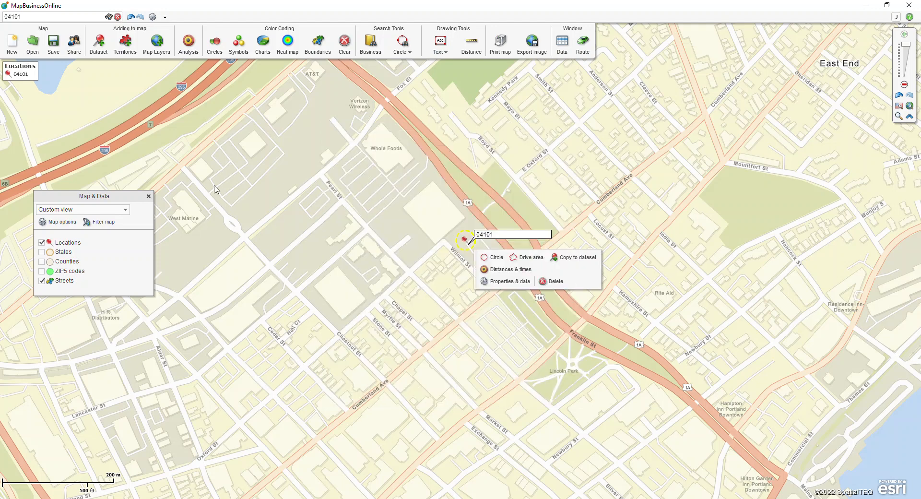
- Search the map for ZIP code 04102
click(42, 17)
click(42, 17)
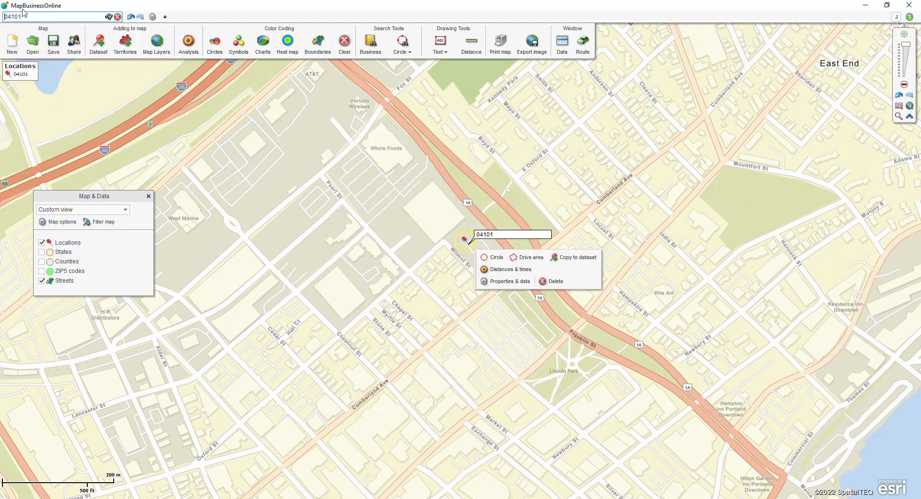
key(Delete)
key(Delete)
key(Delete)
key(Delete)
text(0)
key(Return)
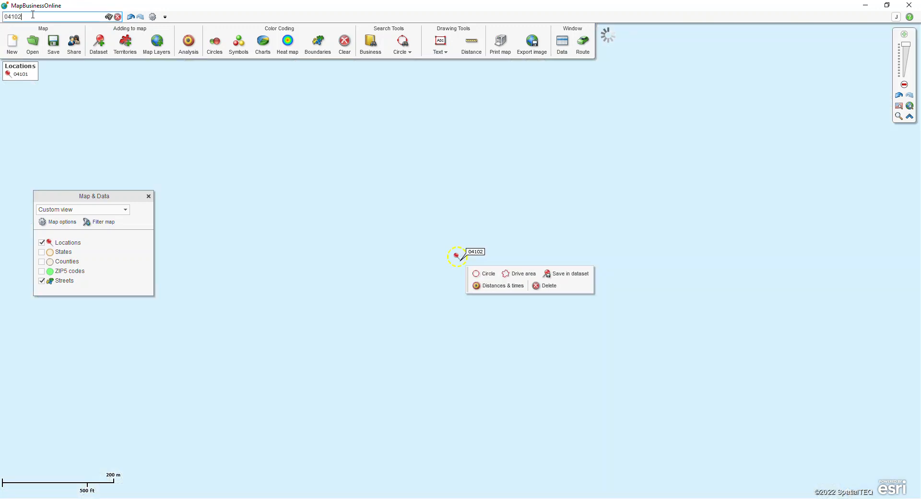
- Save the 04102 search location in the dataset with the name 04102
click(558, 275)
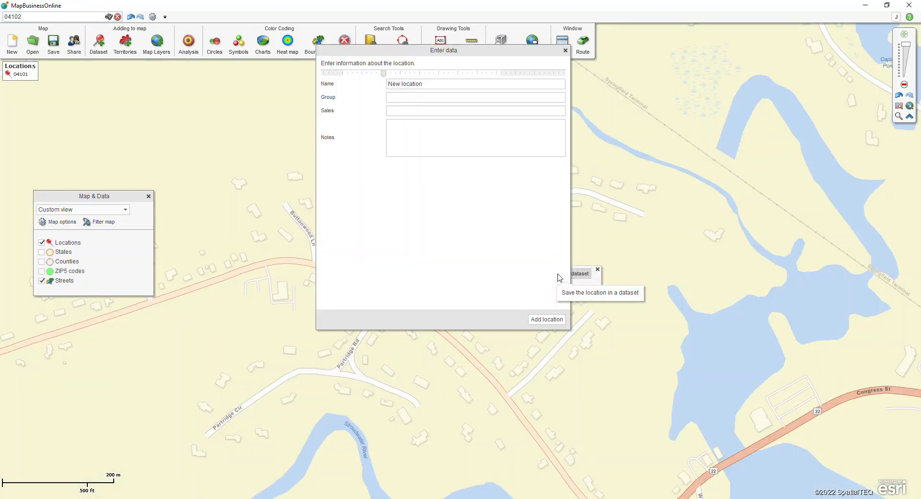
triple_click(428, 86)
text(04102)
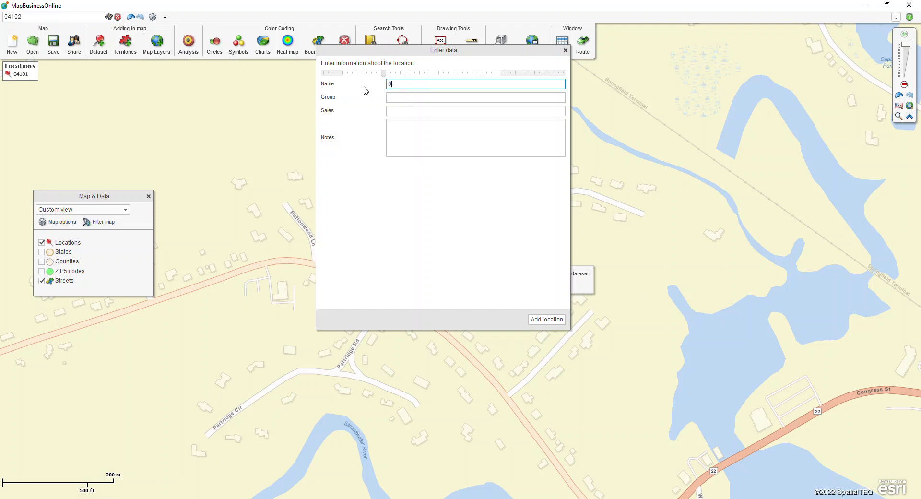
click(547, 319)
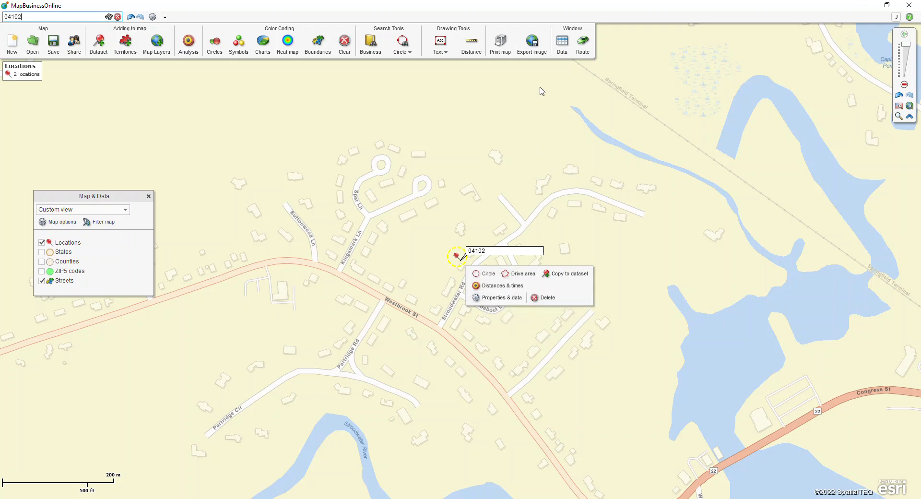
- Show the Locations data table, reduce its height, and look through the data views it offers
click(561, 53)
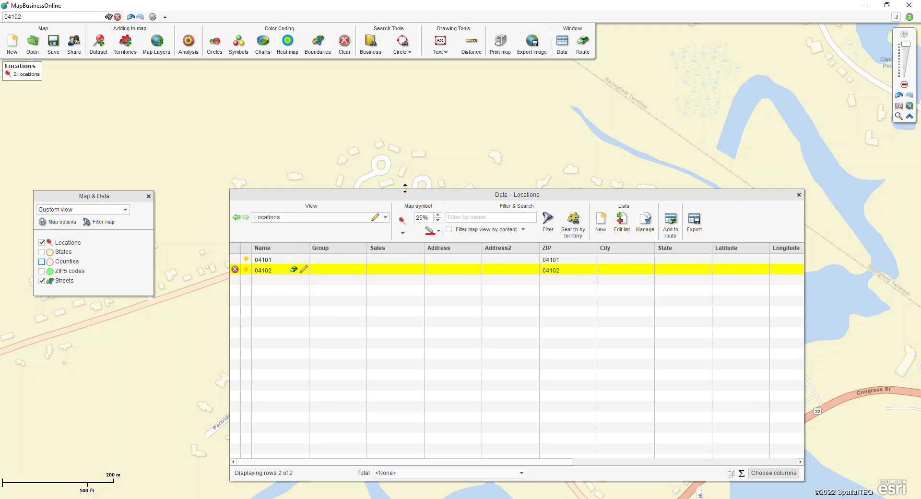
drag(405, 188, 405, 312)
click(386, 340)
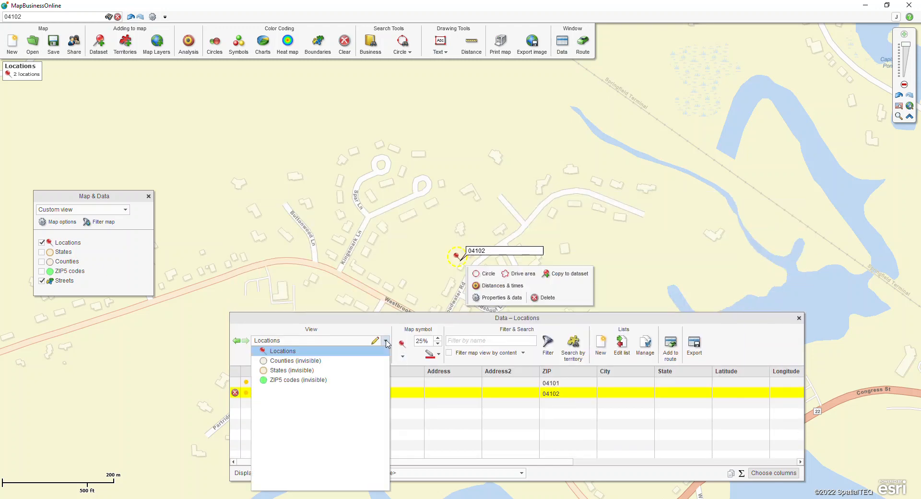
click(383, 331)
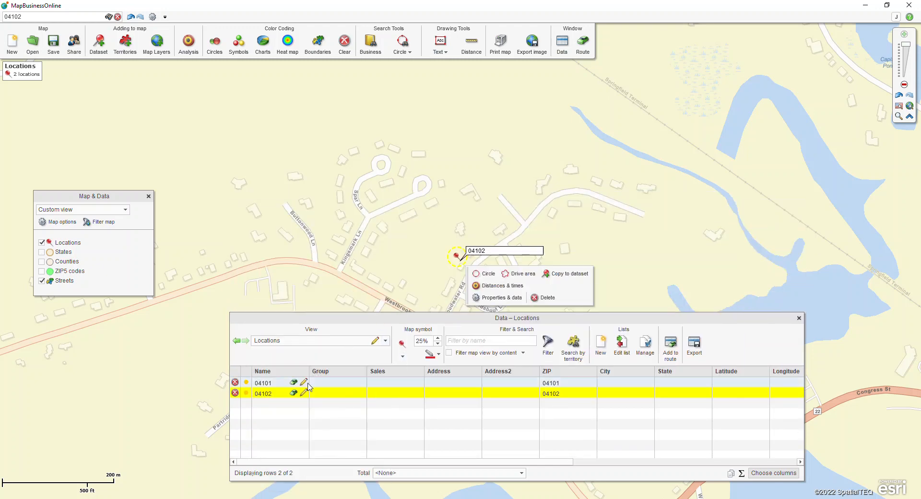
click(48, 242)
click(47, 242)
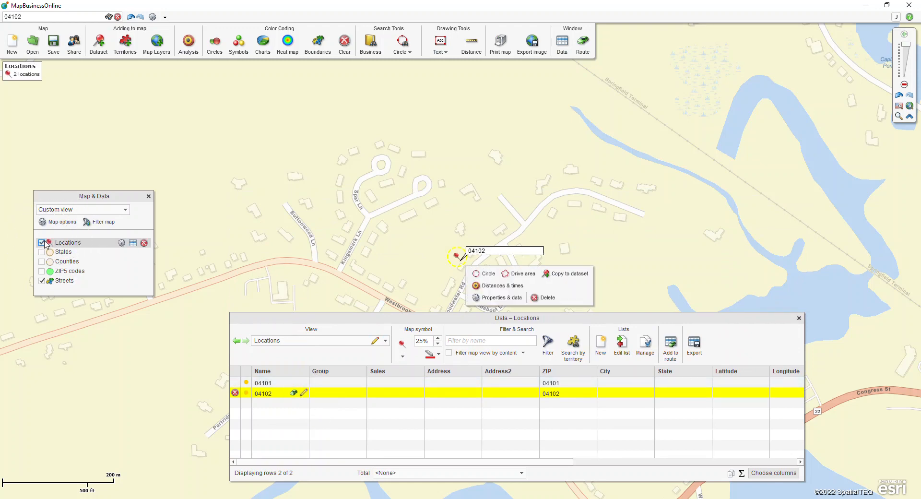
- Change the Locations dataset's map symbol to a blue round pushpin and reset the location symbols to the dataset symbol
click(407, 355)
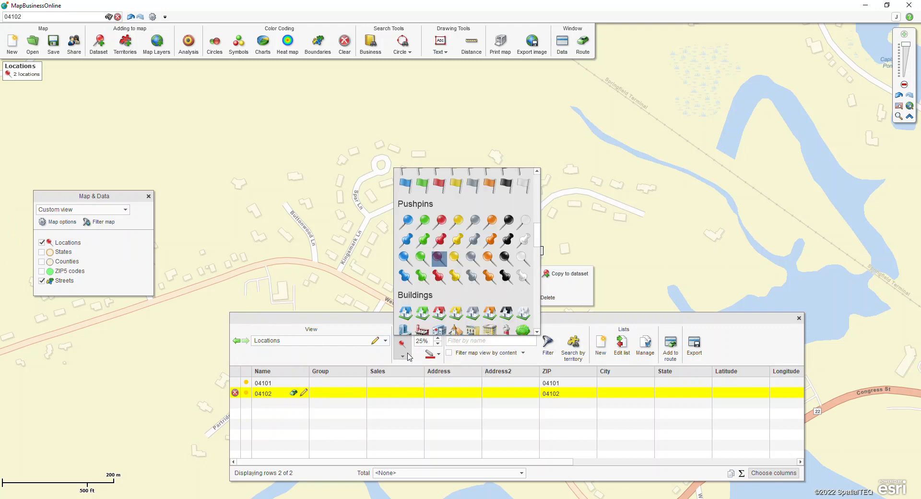
click(404, 258)
click(427, 284)
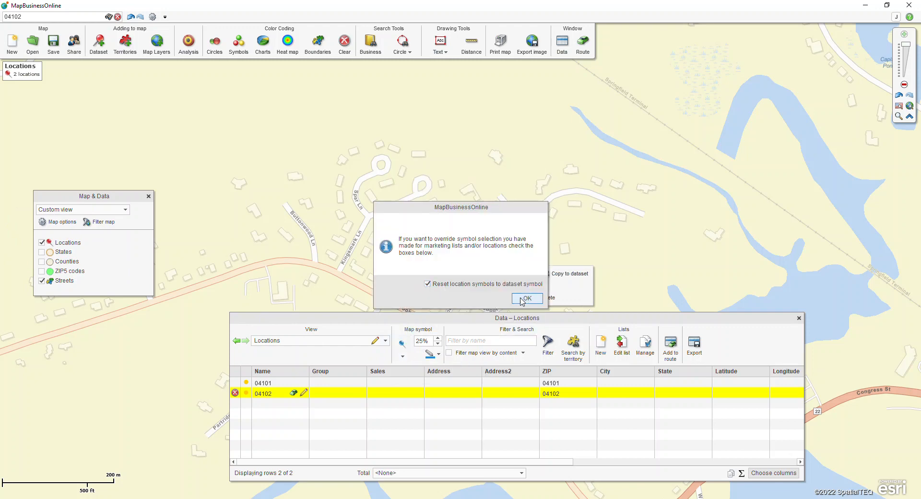
click(527, 298)
- Enlarge the Locations map symbol to 40% and recolor it dark red
click(437, 338)
click(437, 338)
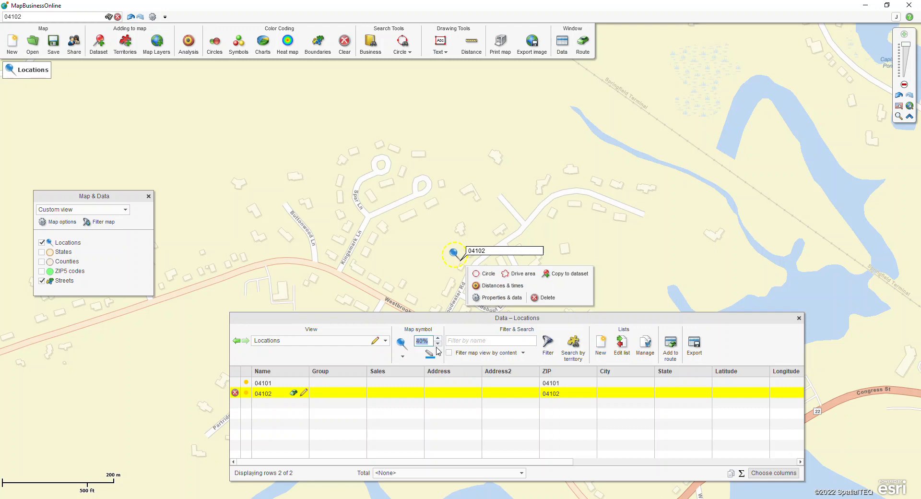
click(438, 354)
click(441, 411)
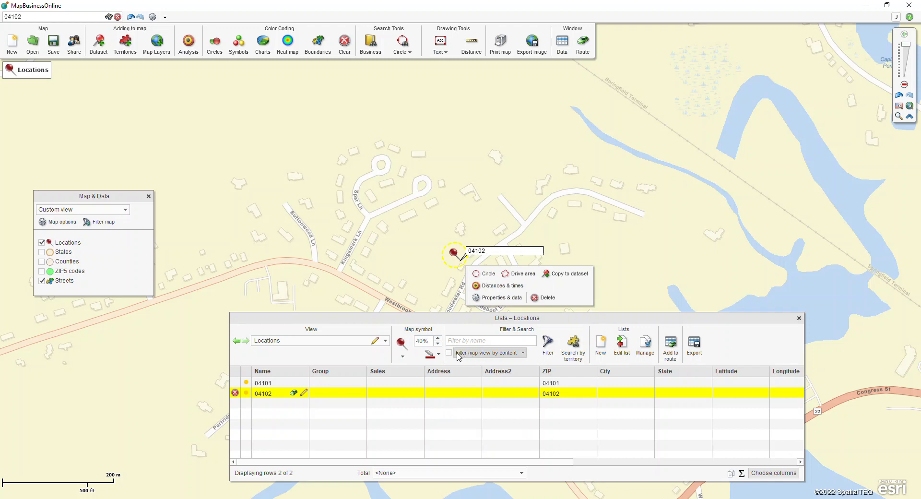
- Rename the Locations dataset to MY Locations and close its data table
click(374, 342)
click(374, 342)
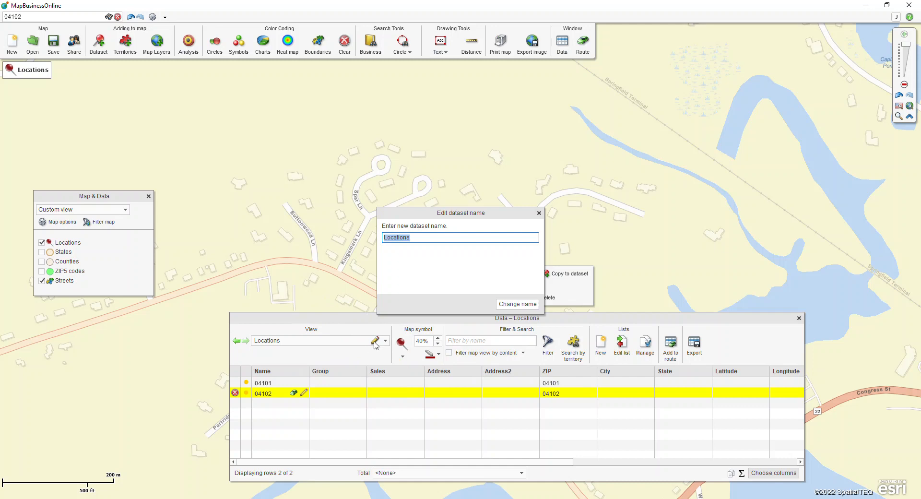
text(mY)
key(BackSpace)
key(BackSpace)
text(MY Locations)
click(506, 304)
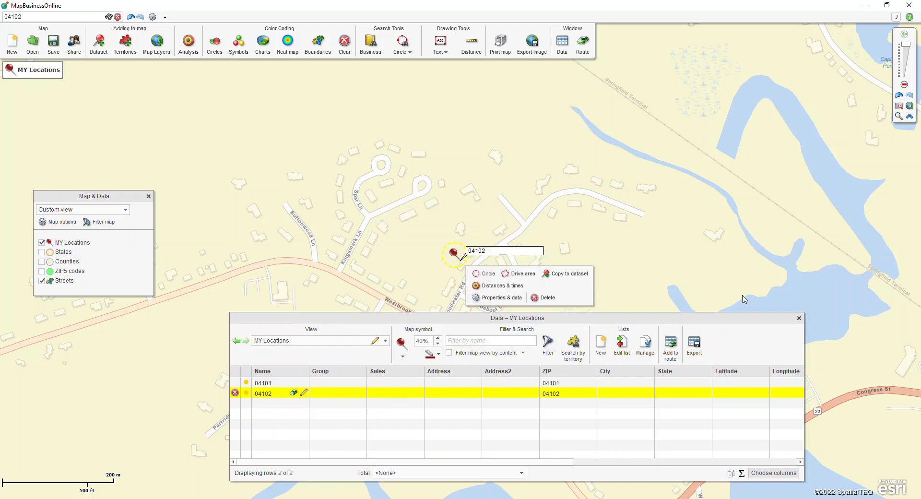
click(799, 318)
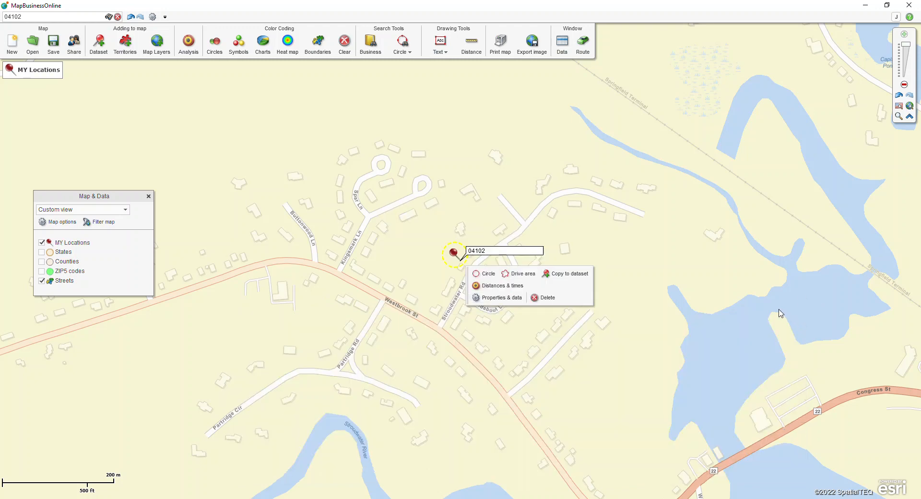